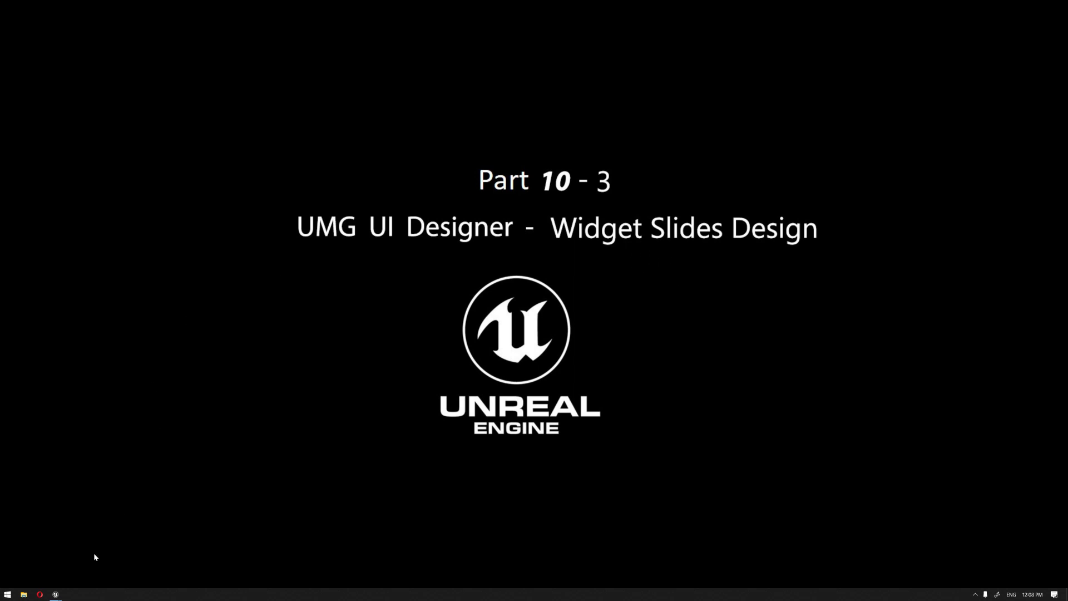
Bring the running ModernVilla game window forward, shift it left, then close it.
click(45, 551)
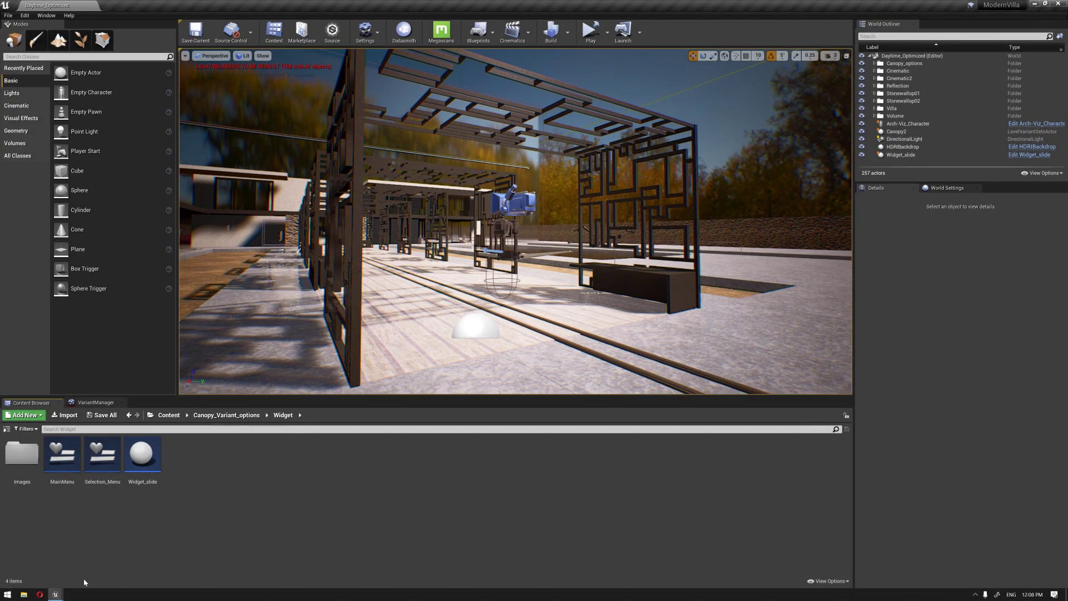
mouse_move(59, 595)
click(134, 556)
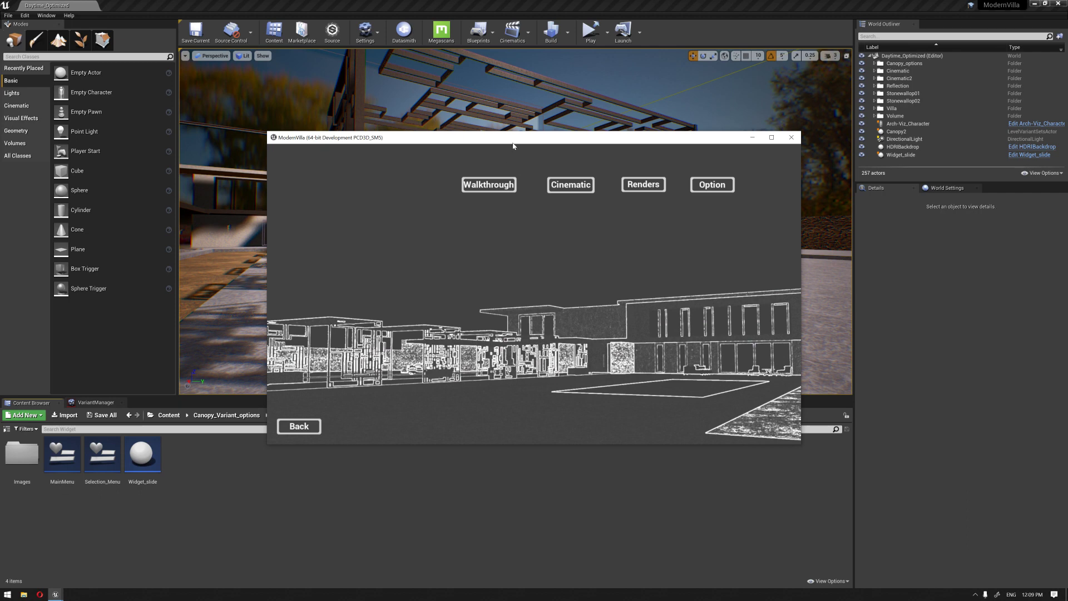
drag(513, 144, 460, 143)
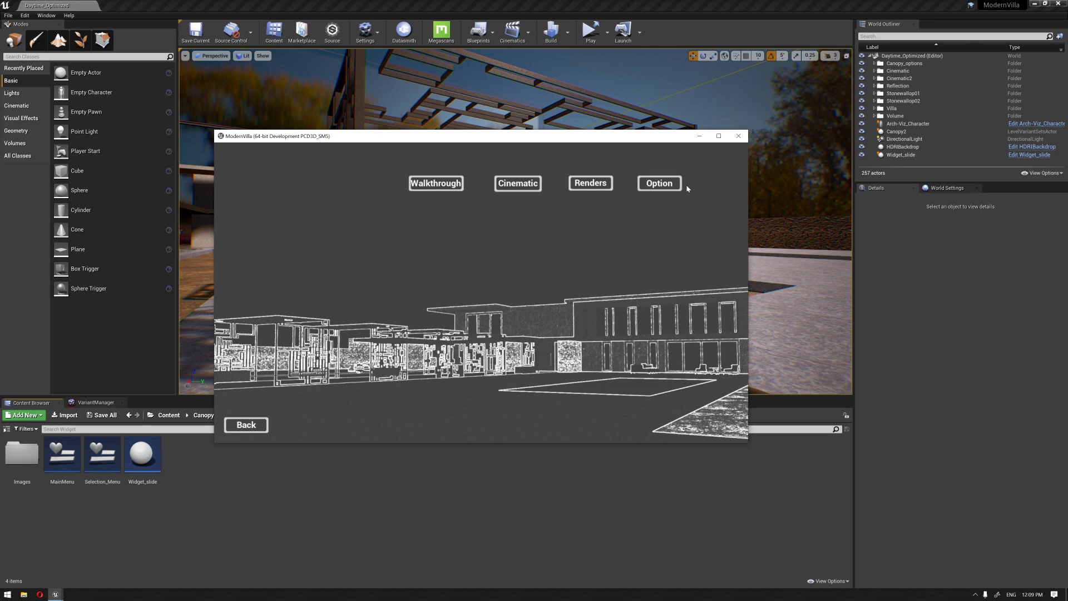
click(738, 136)
click(103, 455)
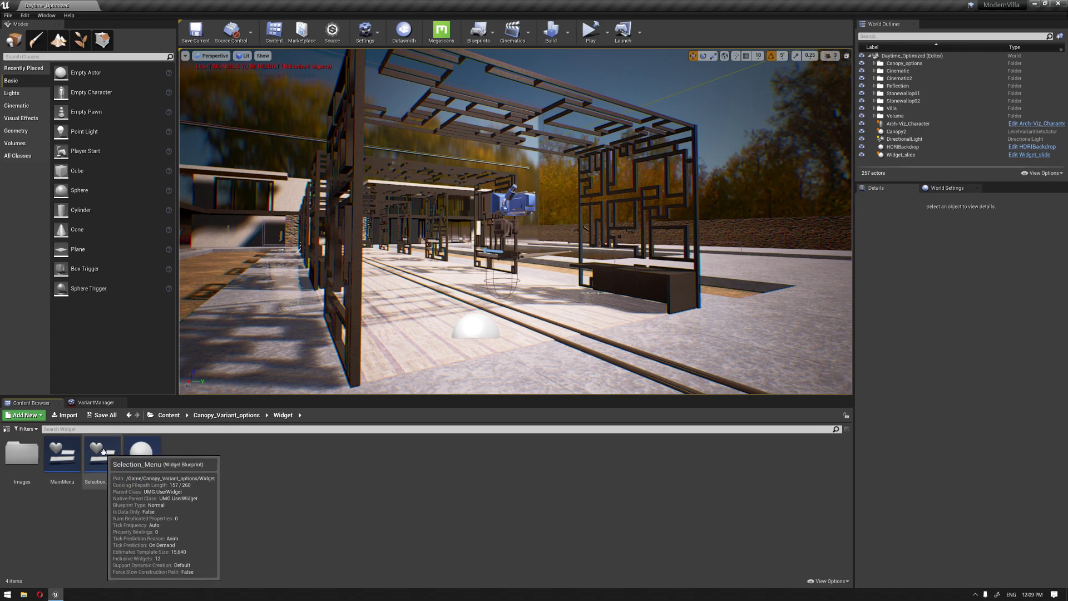
Open Selection_Menu and rename its first two buttons to Option and Renders.
double_click(102, 455)
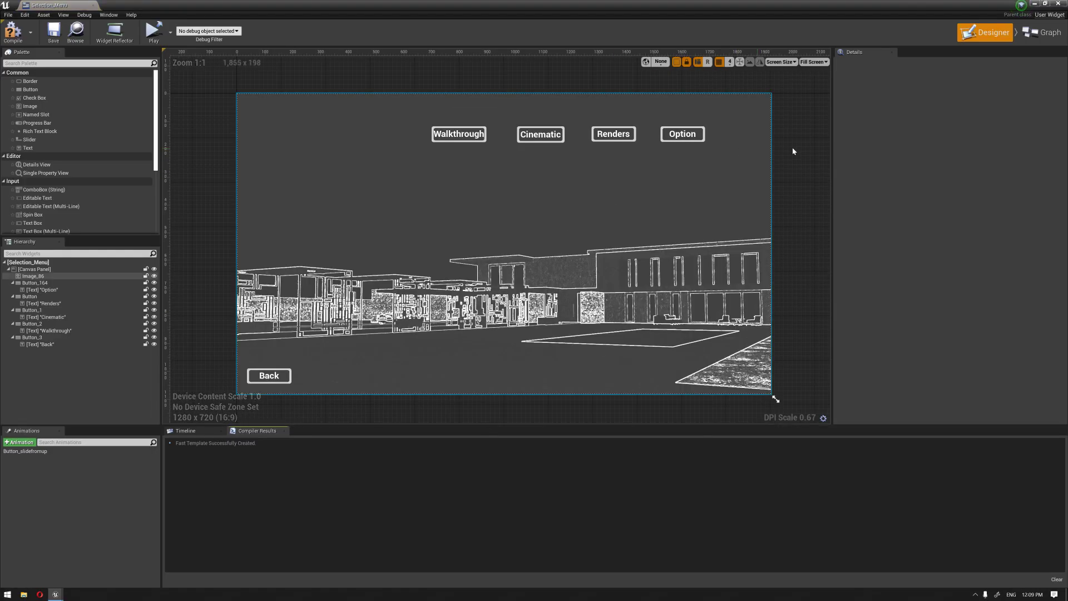
click(702, 140)
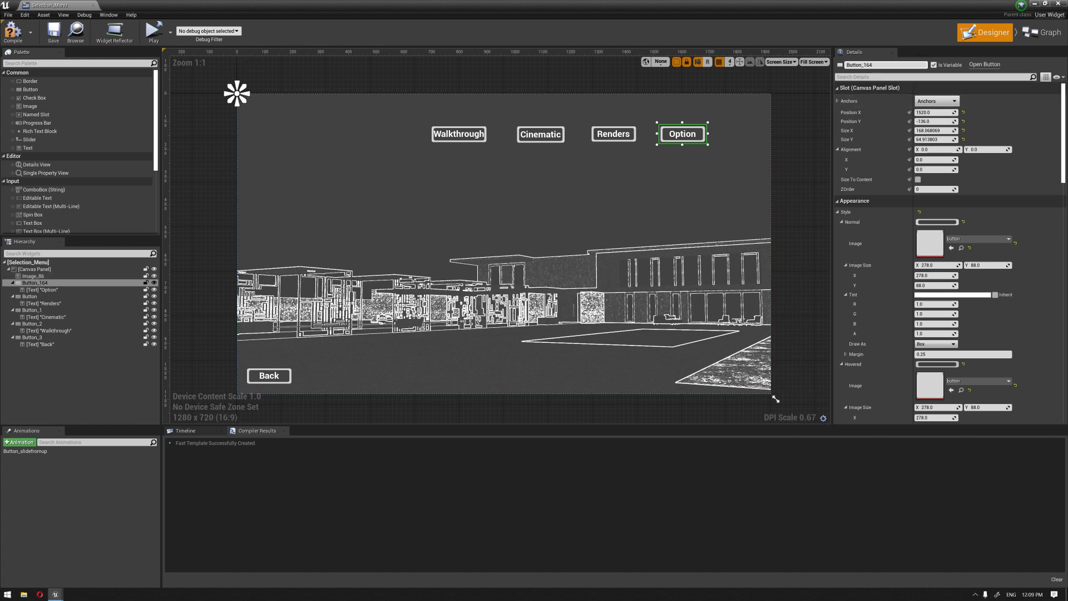
key(F2)
text(O)
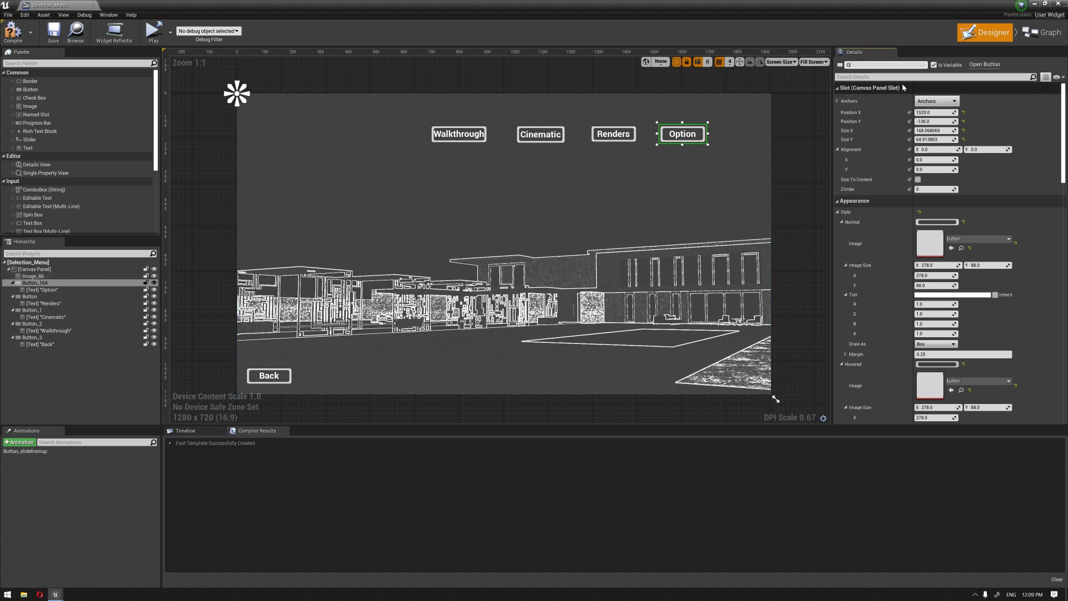
key(Return)
key(Down)
key(Down)
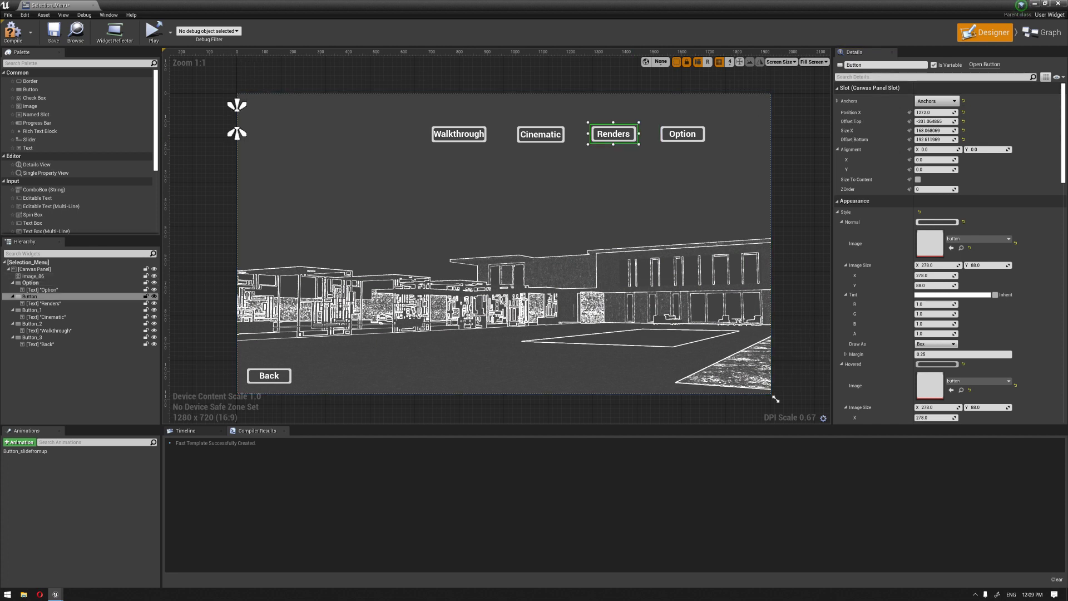
key(F2)
text(Renders)
key(Return)
Rename the remaining two buttons to Cinematic and Walkthrough.
click(542, 144)
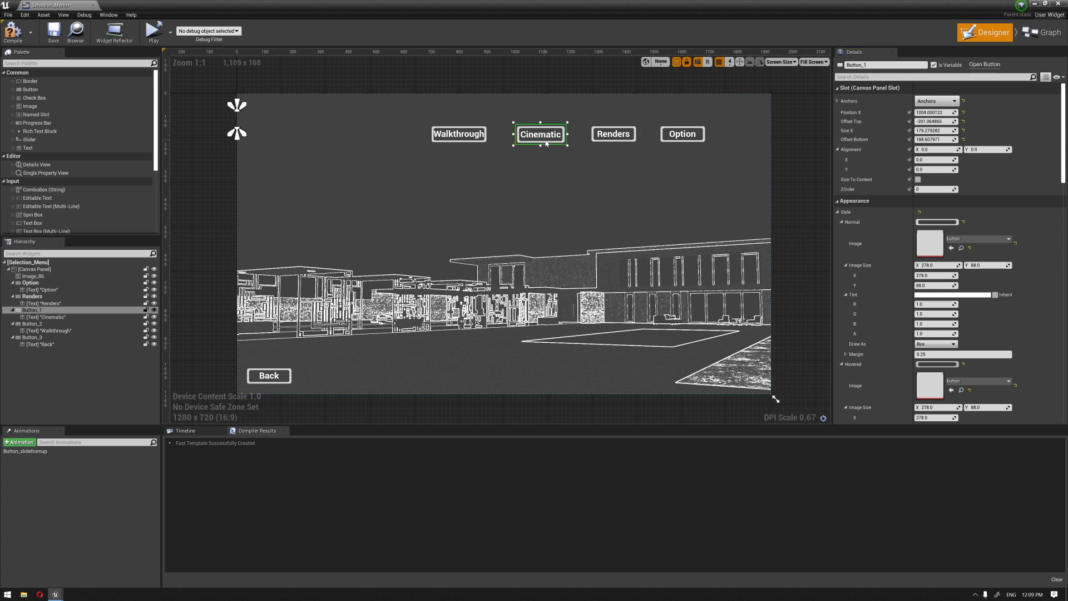
key(F2)
text(Cinematic)
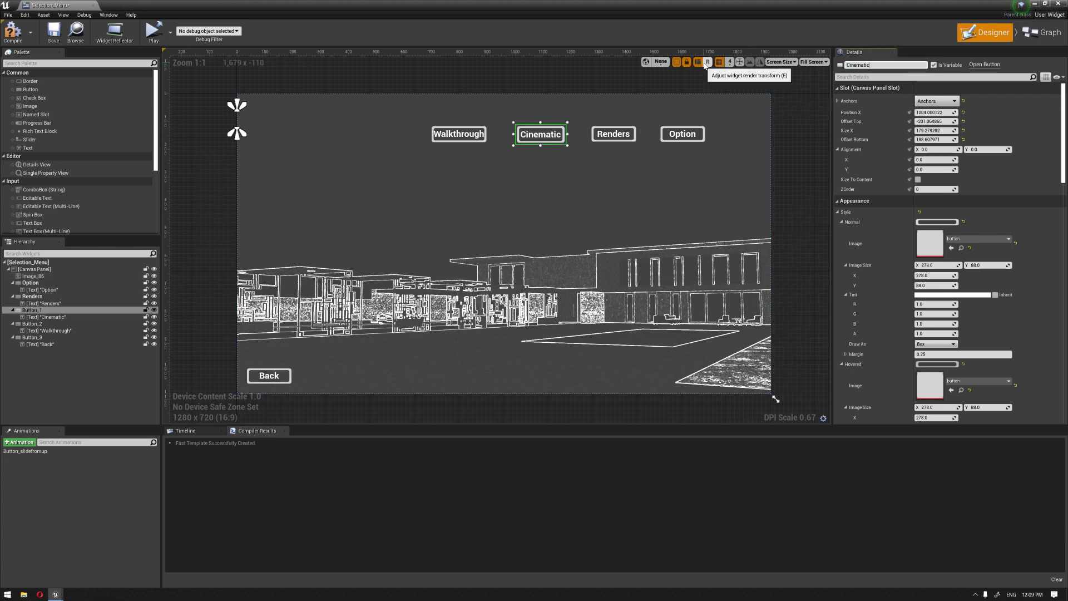
key(Return)
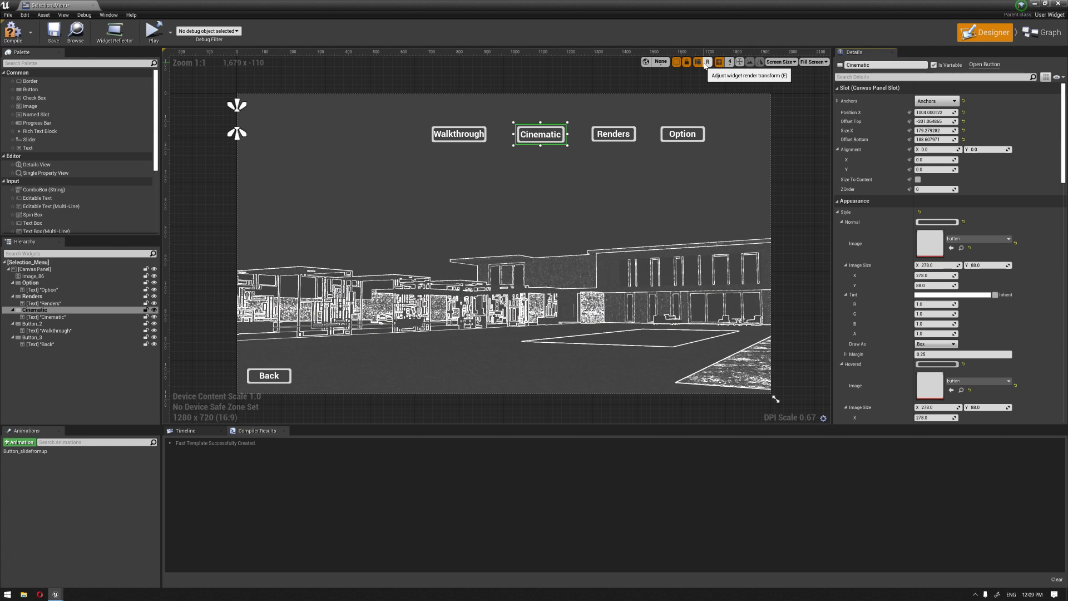
click(476, 141)
key(F2)
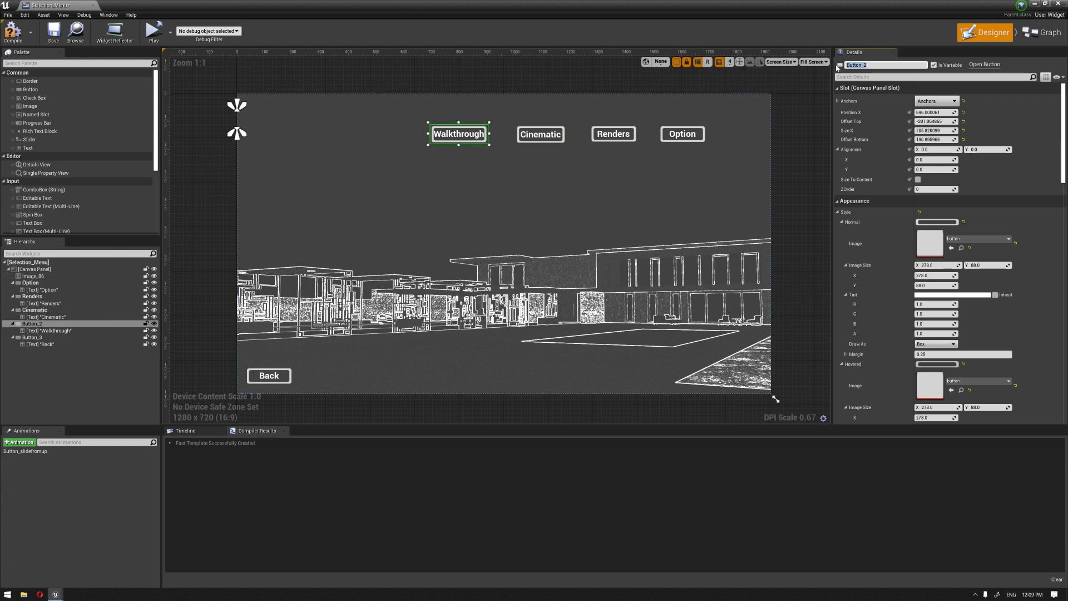
text(Walkthrough)
key(Return)
Select the Button_slidefromup animation and inspect its timeline tracks.
click(567, 72)
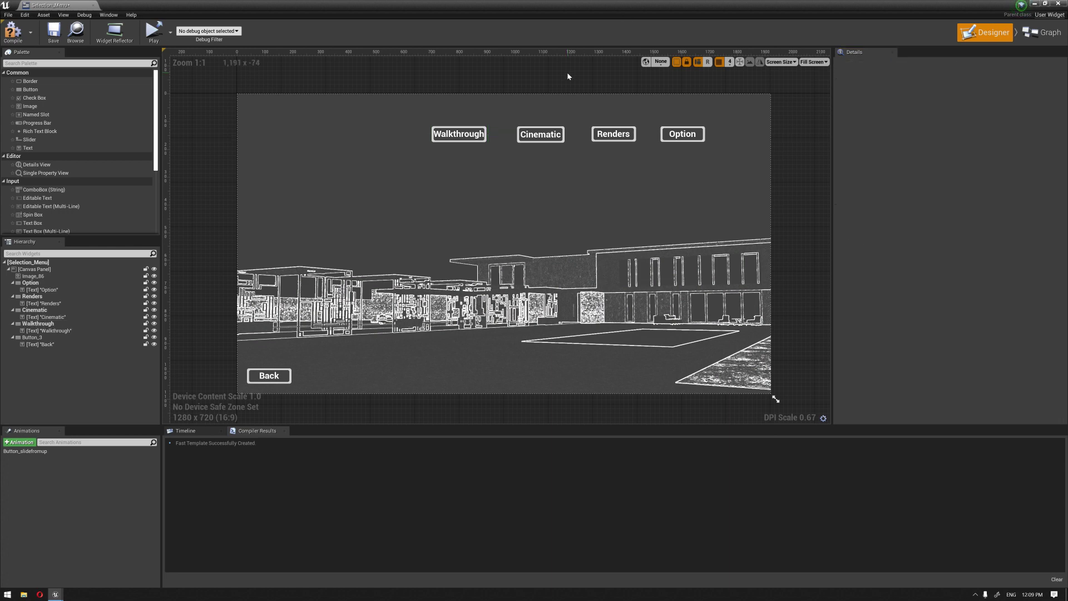
click(25, 451)
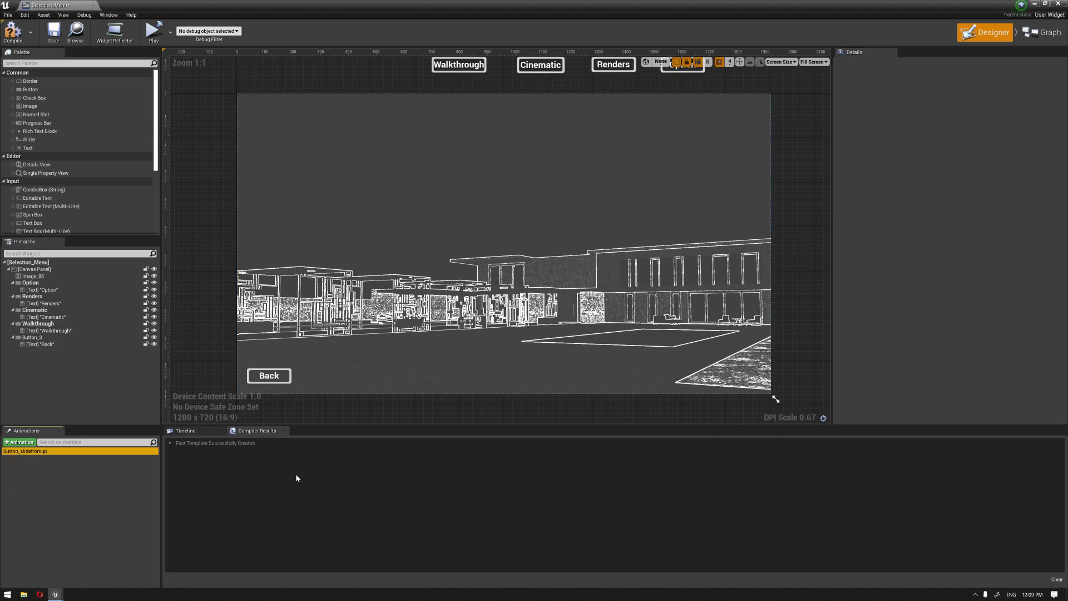
click(204, 430)
click(579, 155)
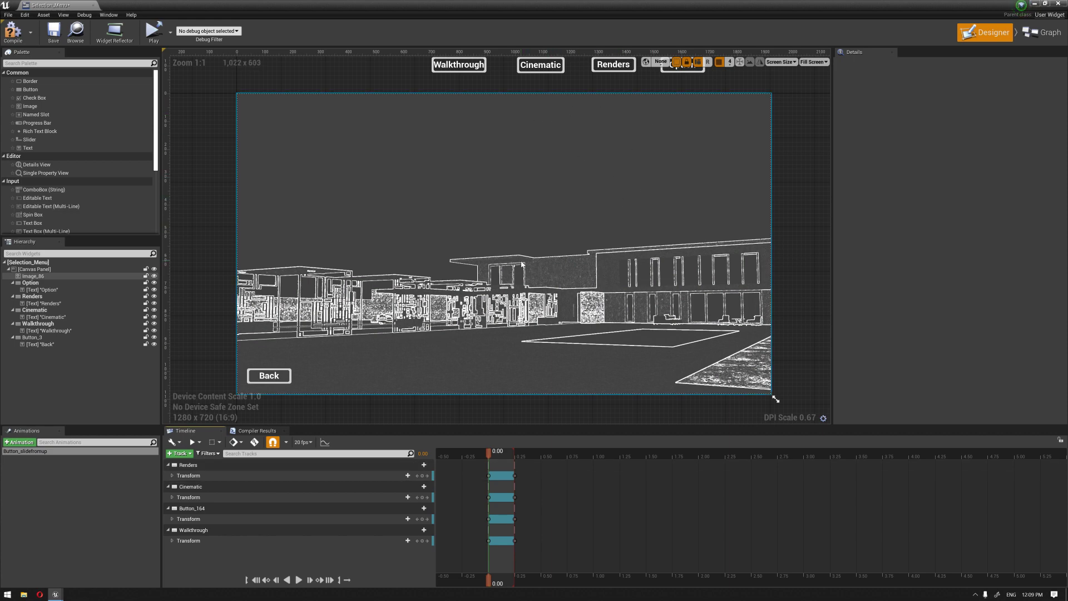
click(798, 169)
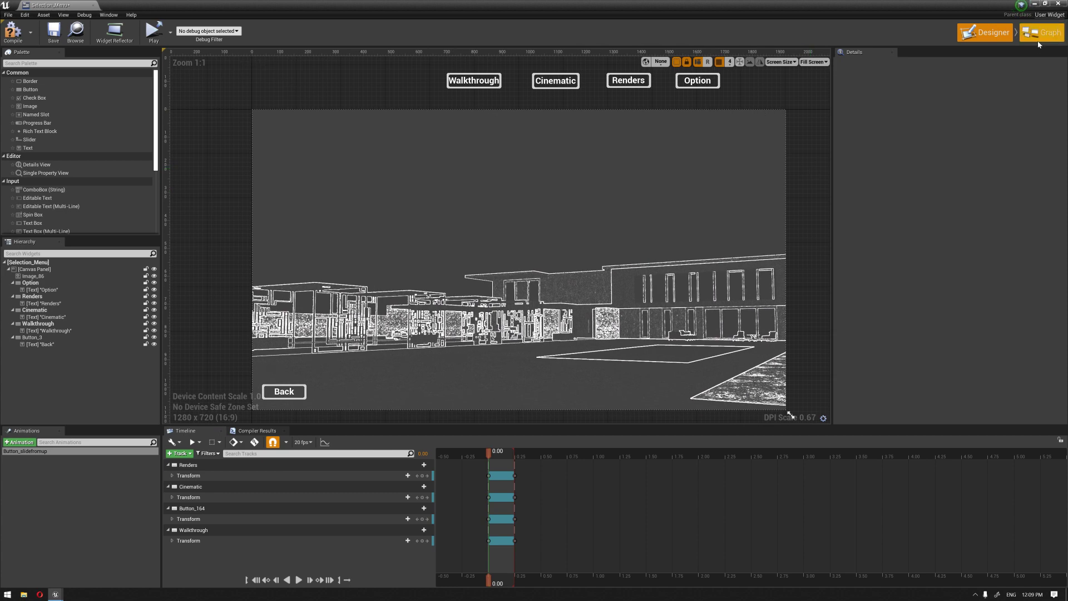
In the event graph, add a Play Animation node after Event Construct.
click(1041, 35)
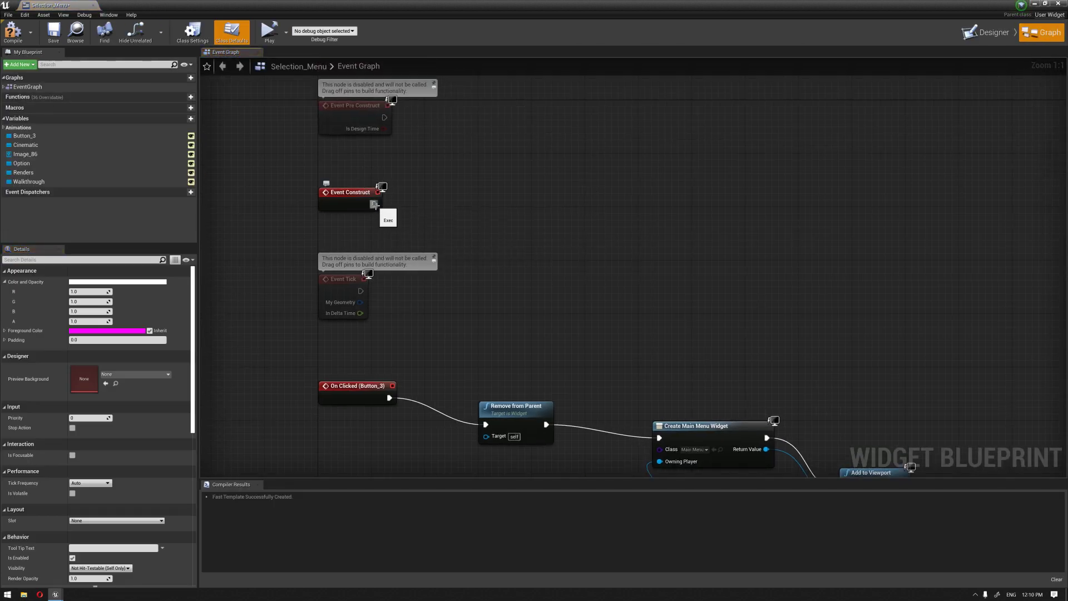
drag(374, 205, 543, 205)
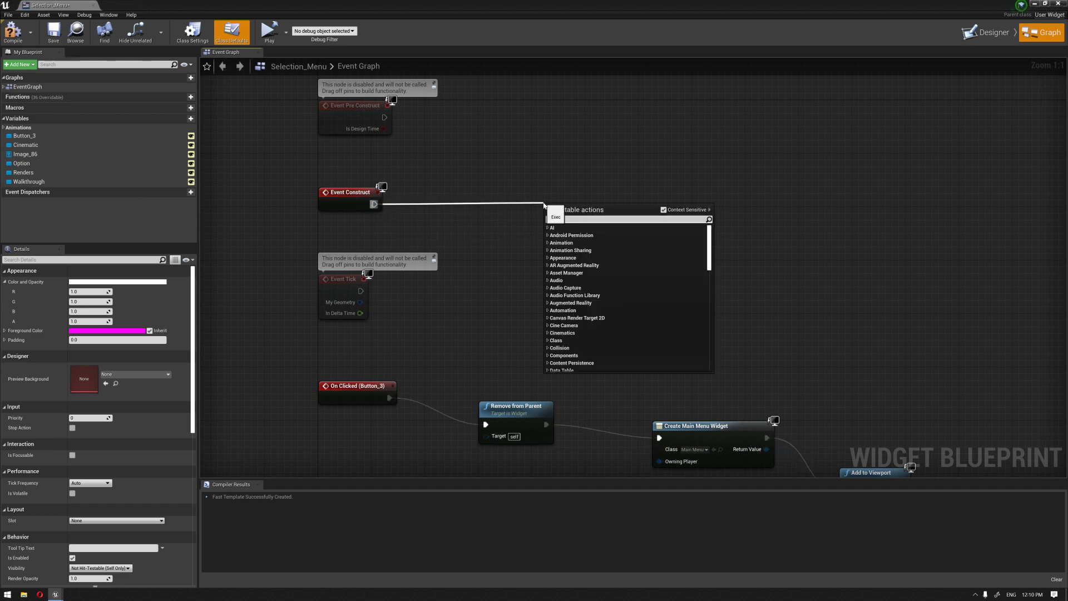
text(play an)
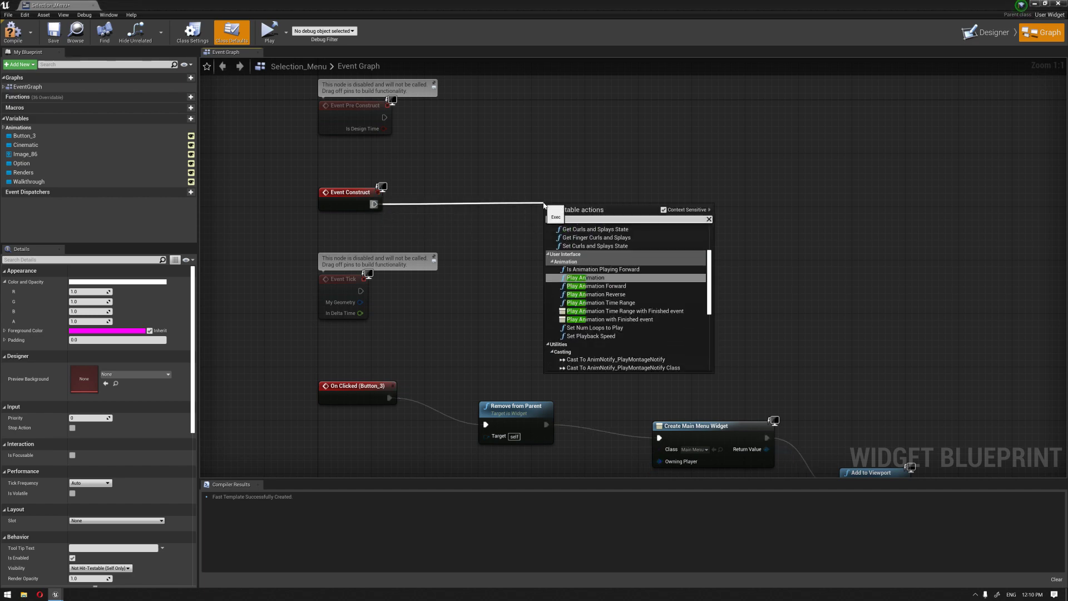
click(595, 278)
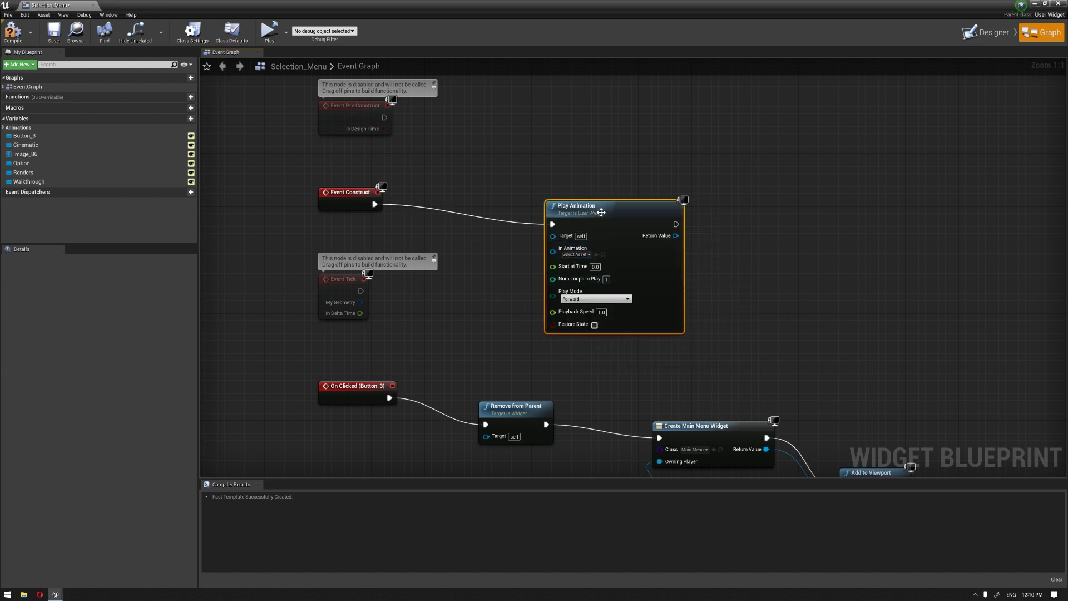
Feed a Button_slidefromup getter into Play Animation, keep Forward mode, and compile.
click(26, 128)
click(4, 127)
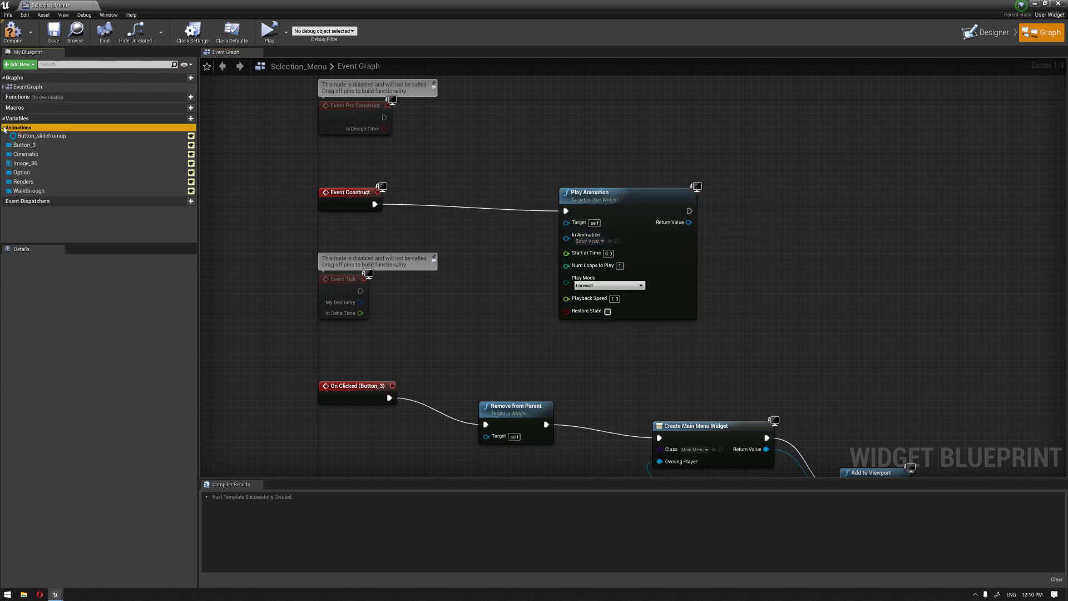
drag(46, 139, 455, 233)
click(467, 237)
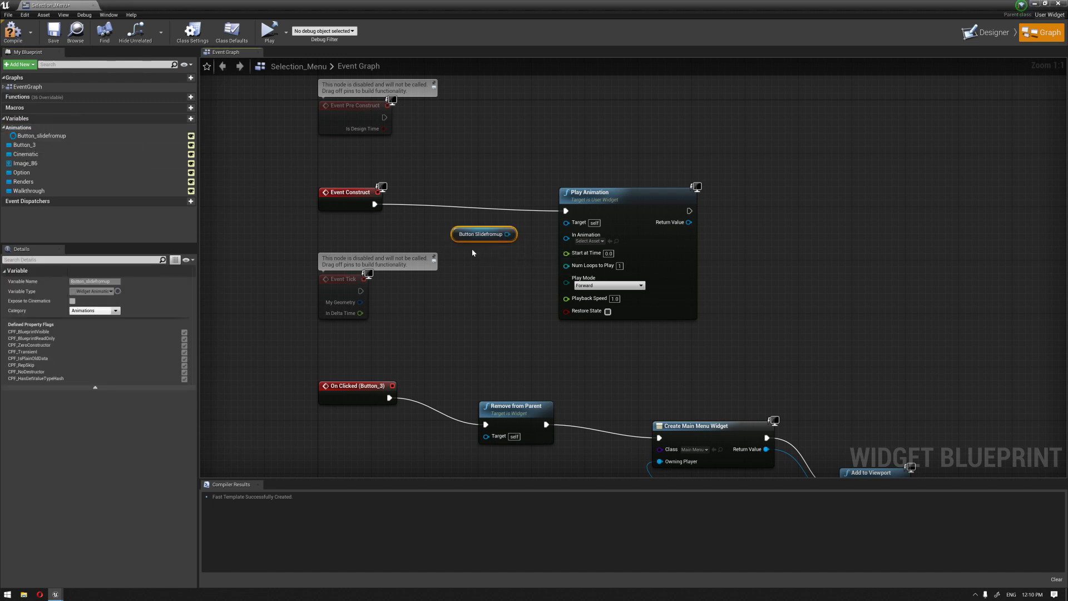
drag(512, 234, 579, 241)
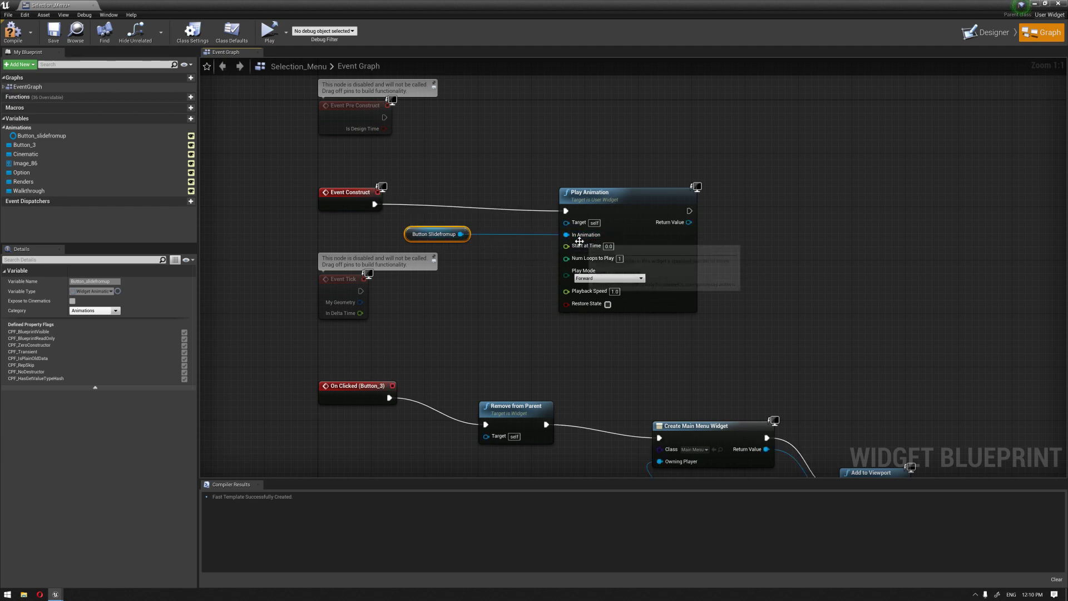
click(609, 279)
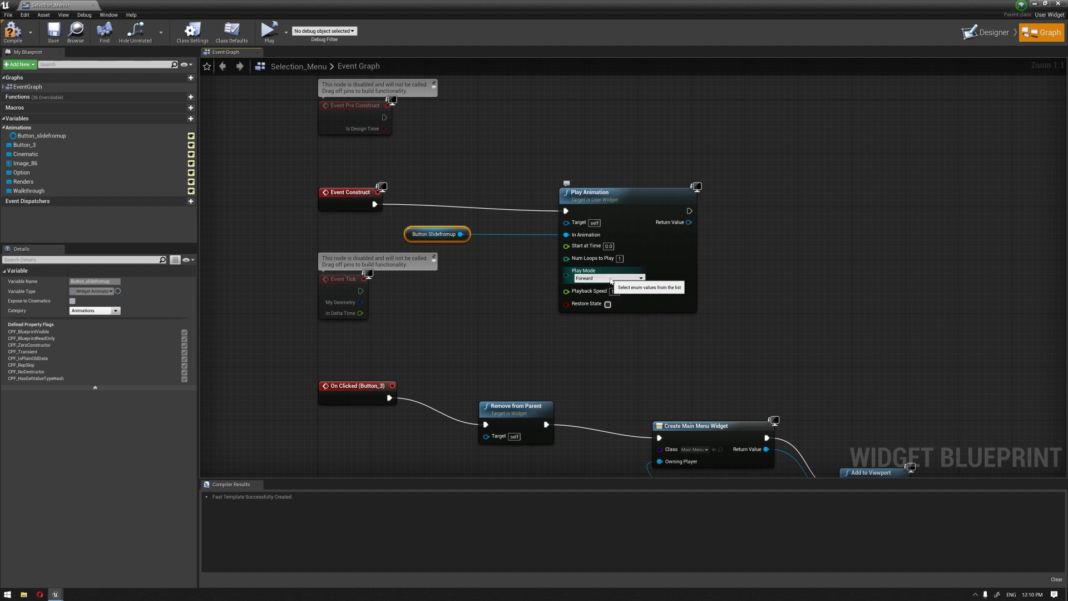
click(582, 285)
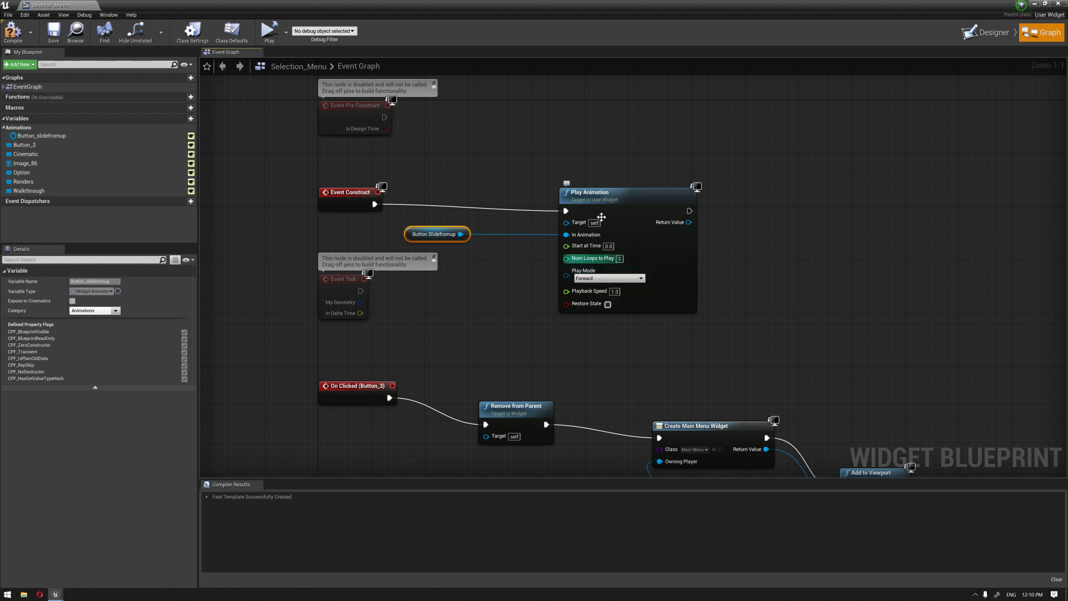
click(9, 39)
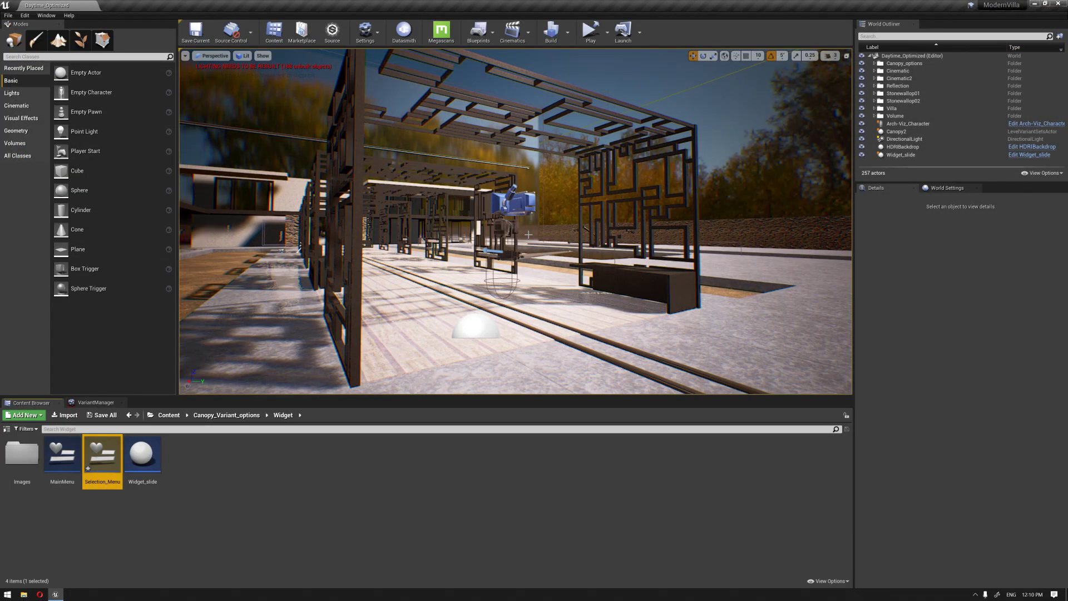
Save Selection_Menu, preview the sliding menu in a new game window, then close it.
click(400, 491)
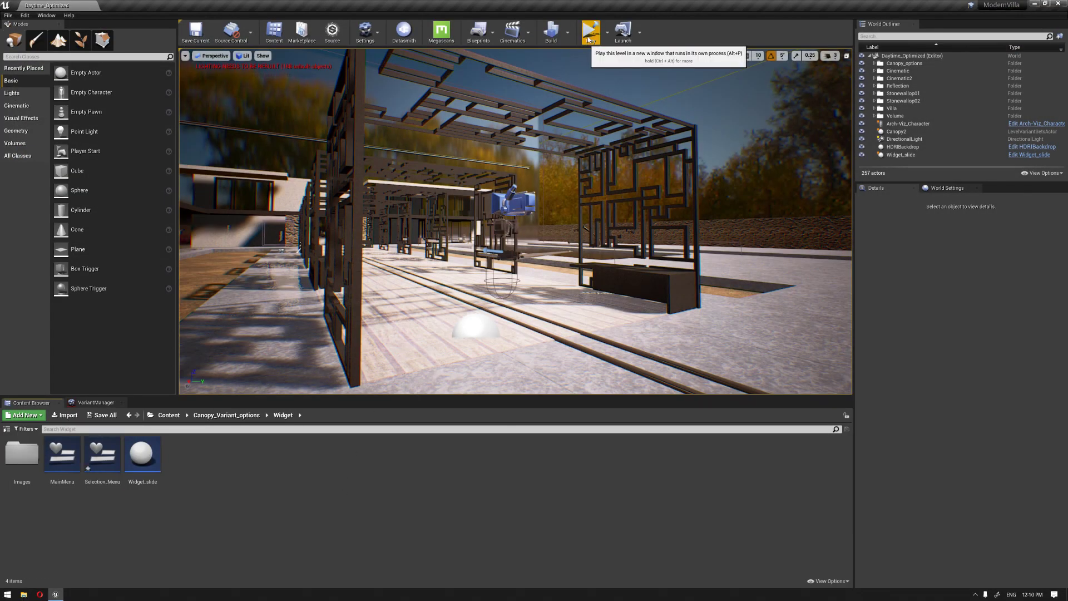
click(590, 31)
click(573, 375)
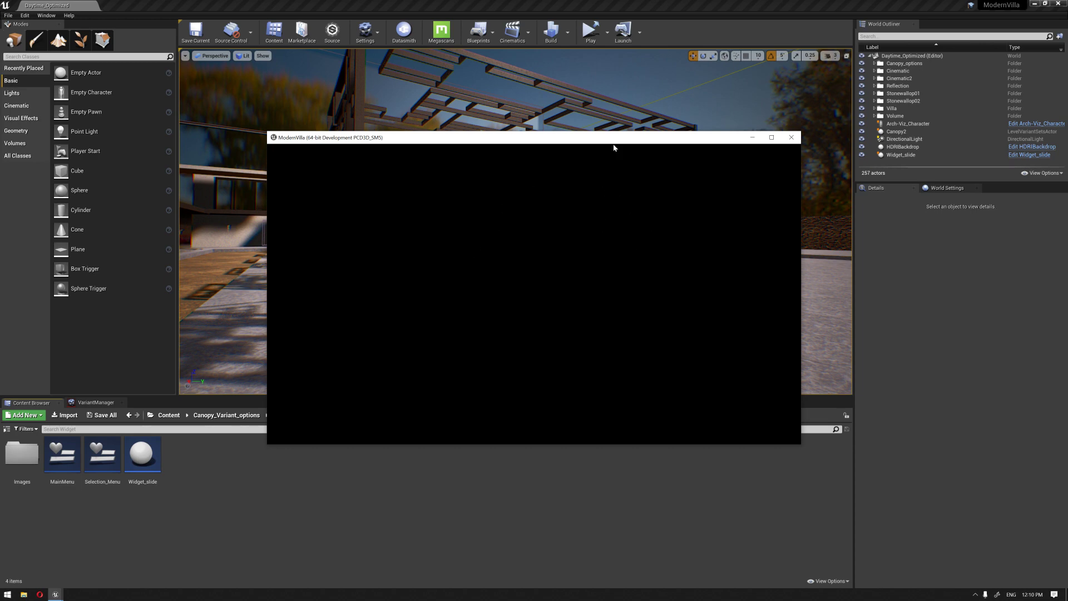
key(alt+F4)
key(alt+space)
key(Escape)
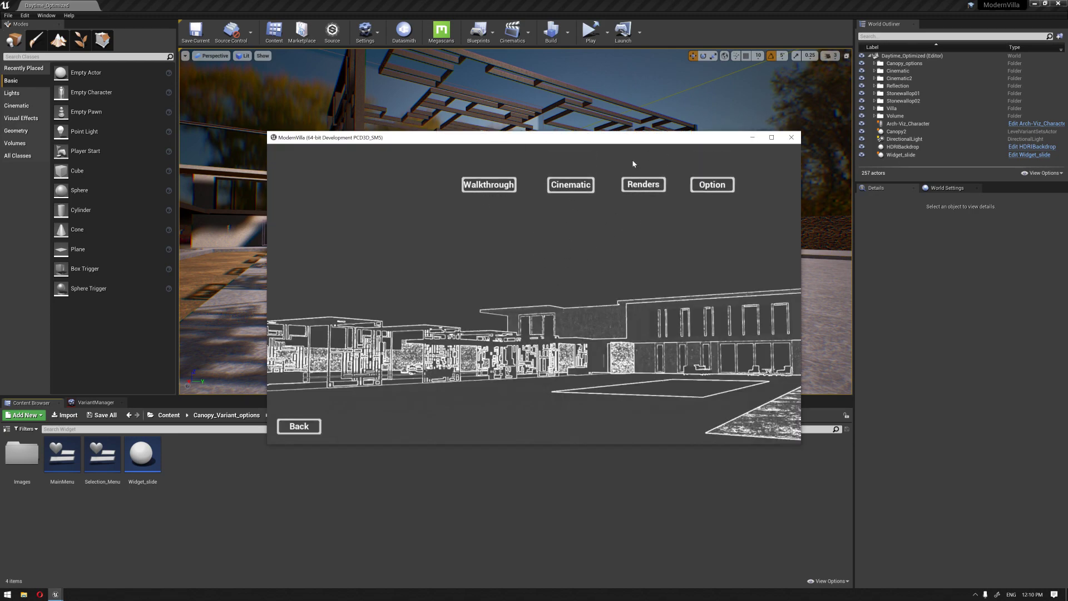
click(791, 137)
right_click(198, 519)
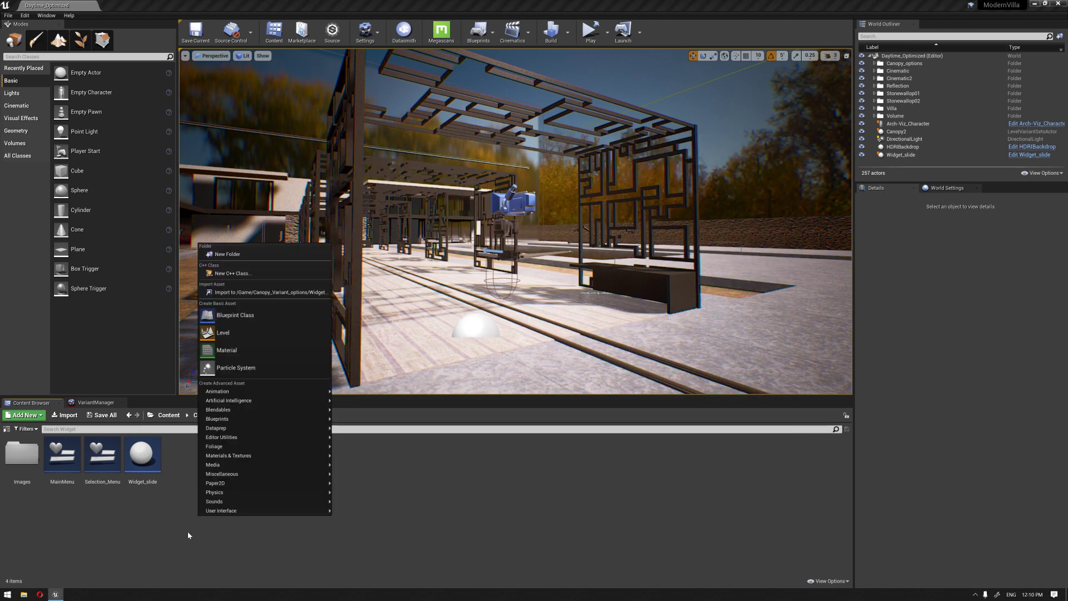
Duplicate Selection_Menu as Res_option_slide and open the copy in the designer.
click(142, 517)
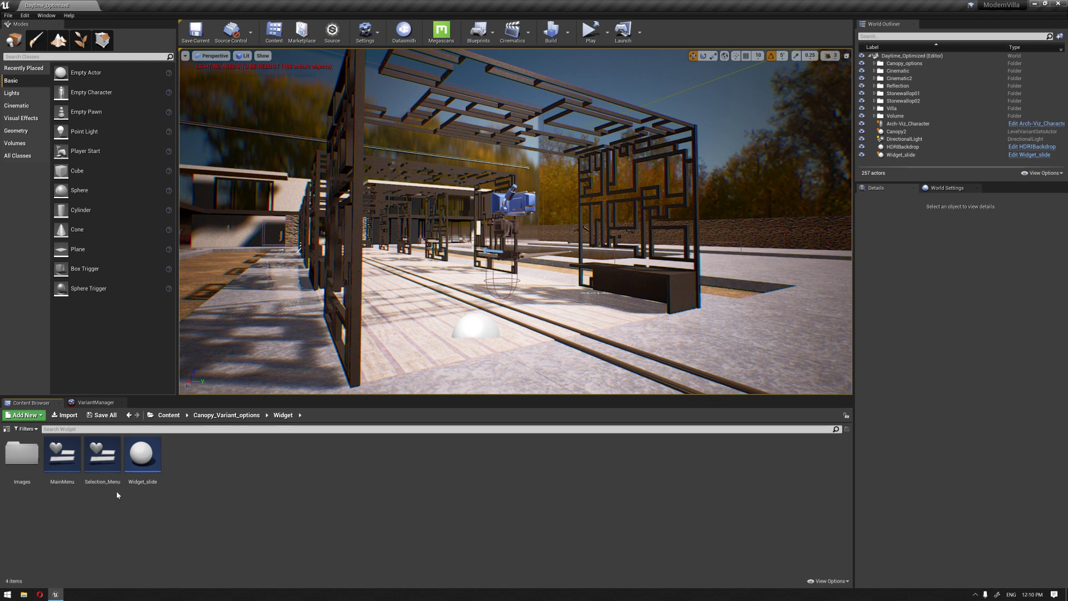
click(102, 455)
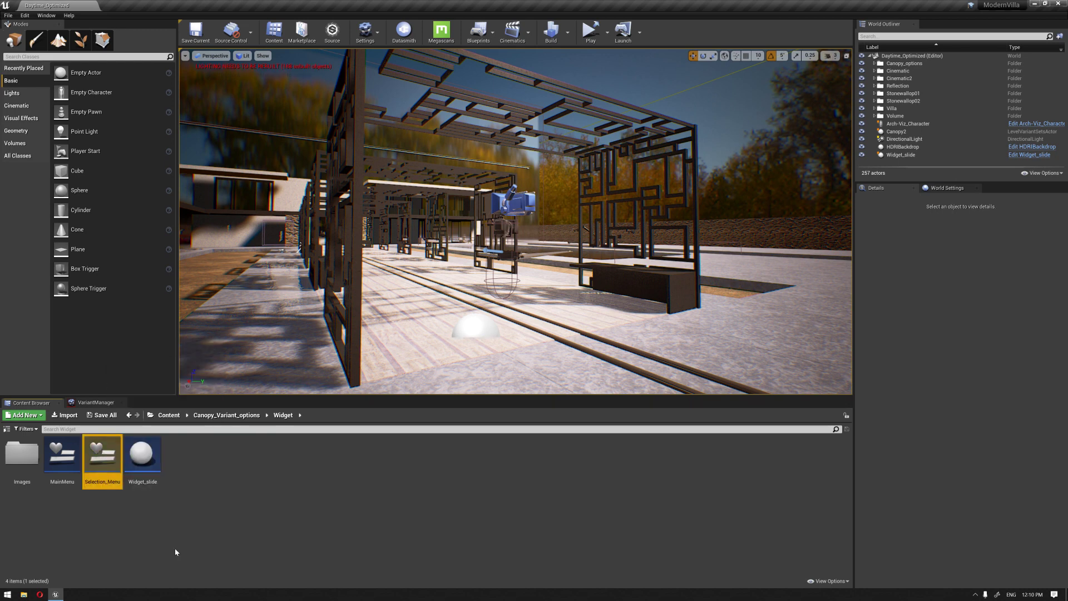
key(ctrl+w)
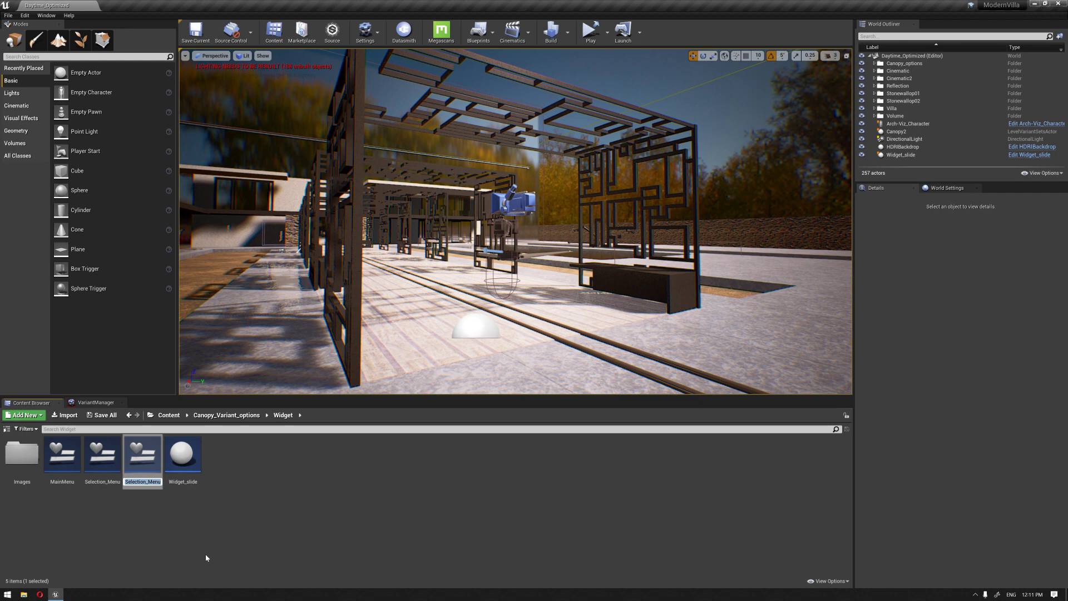
text(Re)
text(s_option_)
text(slide)
key(Return)
click(188, 544)
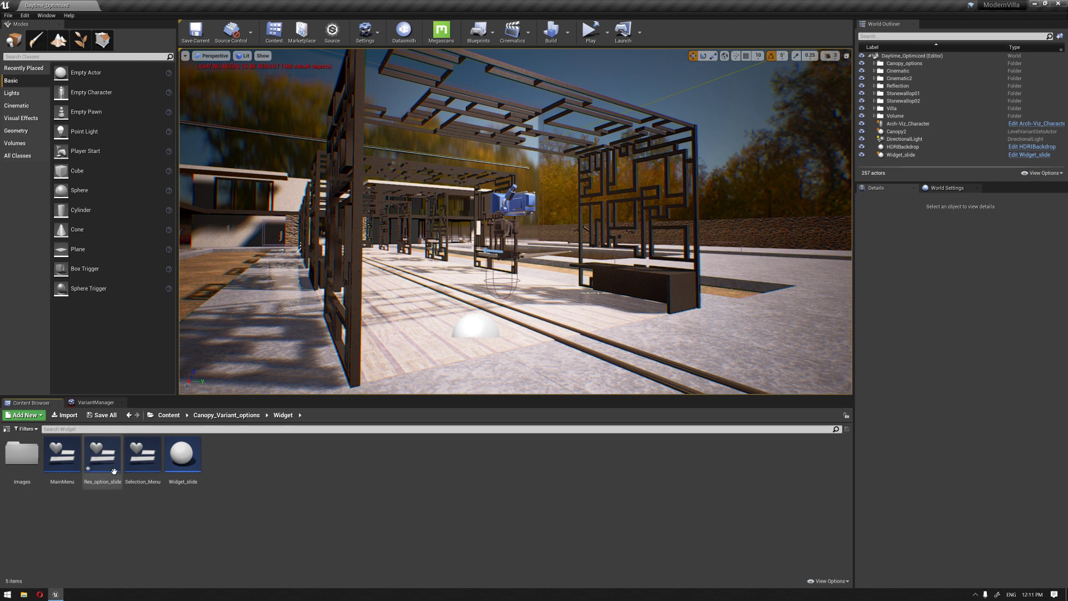
double_click(102, 455)
right_drag(554, 179, 558, 175)
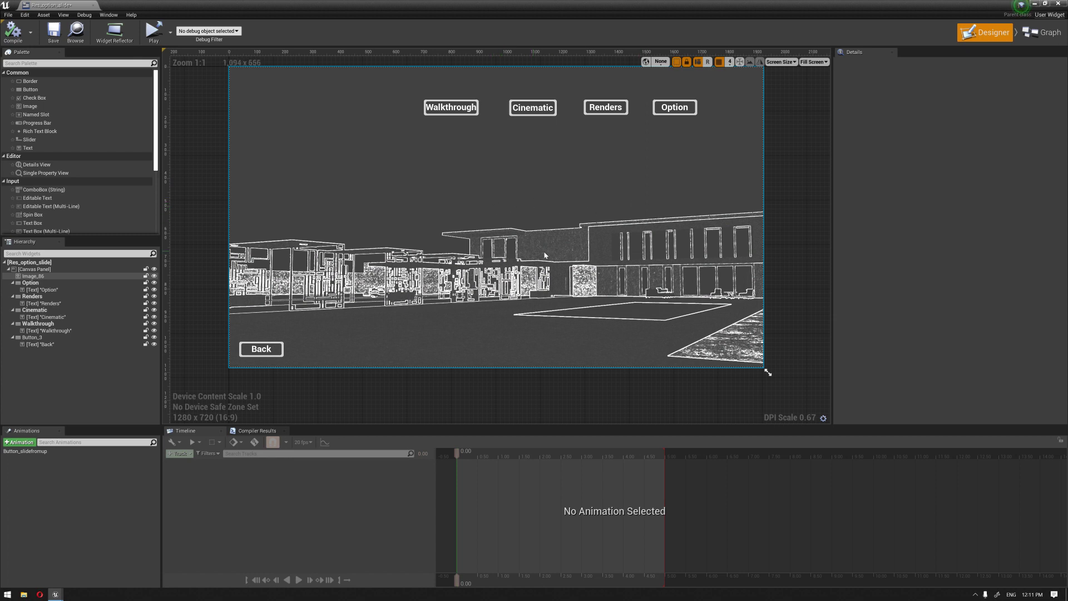
Delete the Walkthrough and Cinematic buttons from the canvas.
right_drag(649, 180, 649, 191)
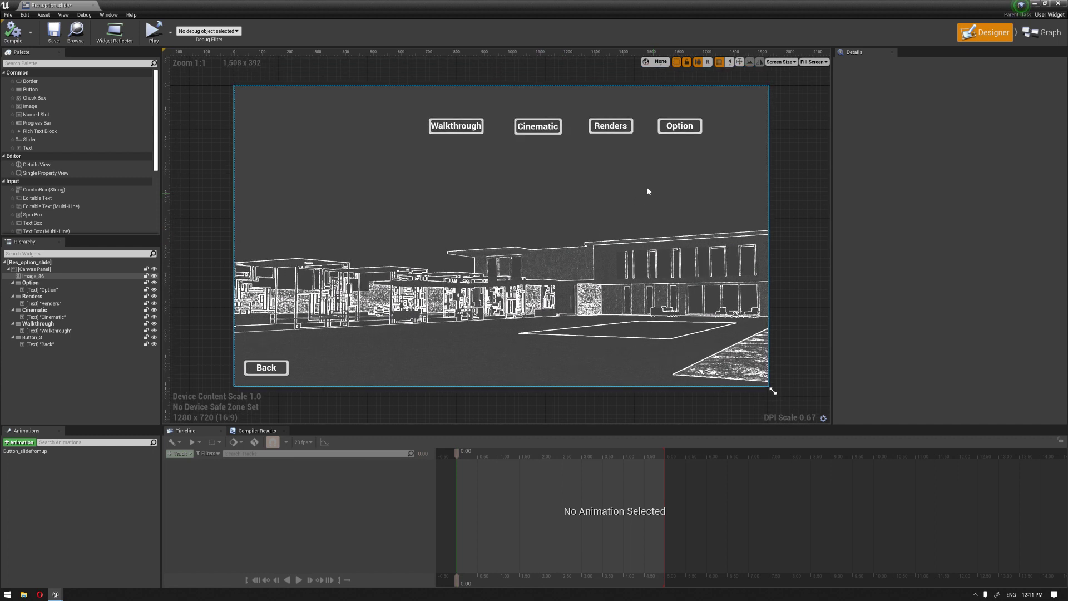
click(476, 134)
click(477, 137)
key(Delete)
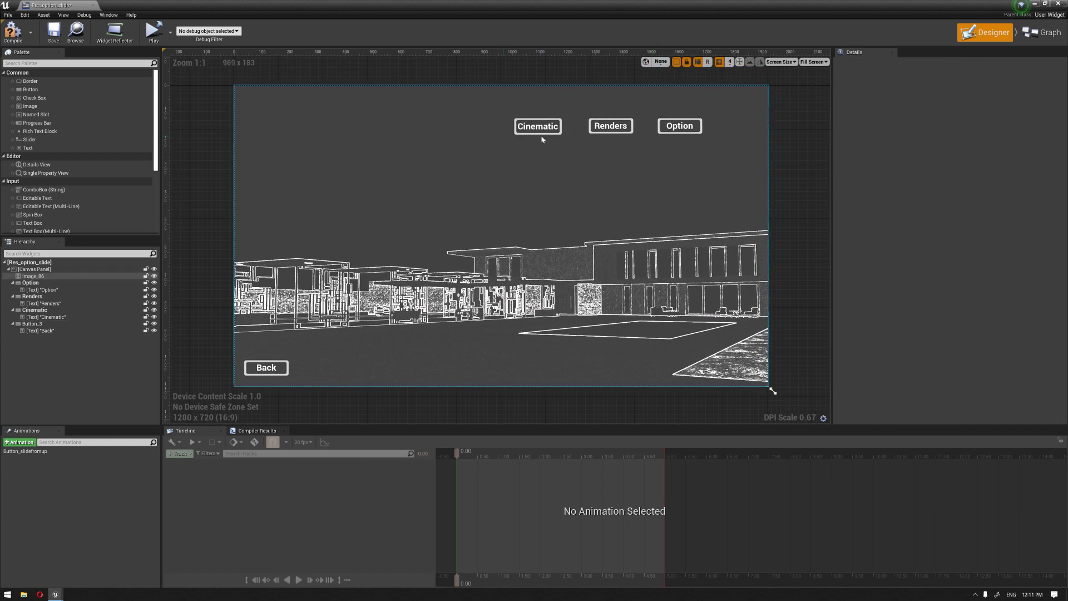
click(551, 135)
click(552, 135)
click(554, 134)
click(555, 134)
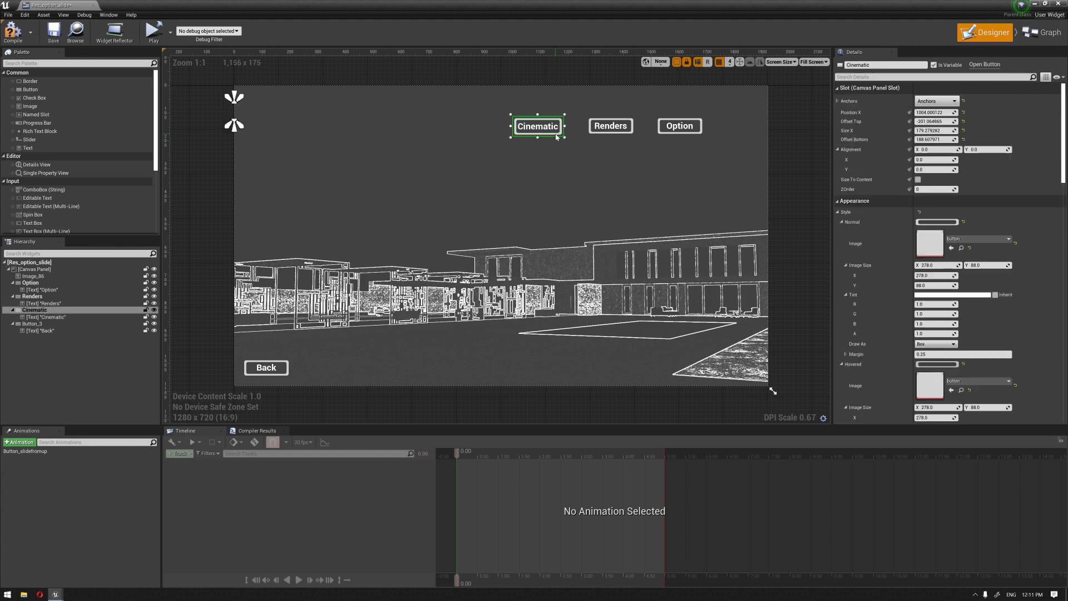
key(Delete)
Delete the Renders button and drag the Option button to the top centre.
click(608, 132)
key(Delete)
click(685, 136)
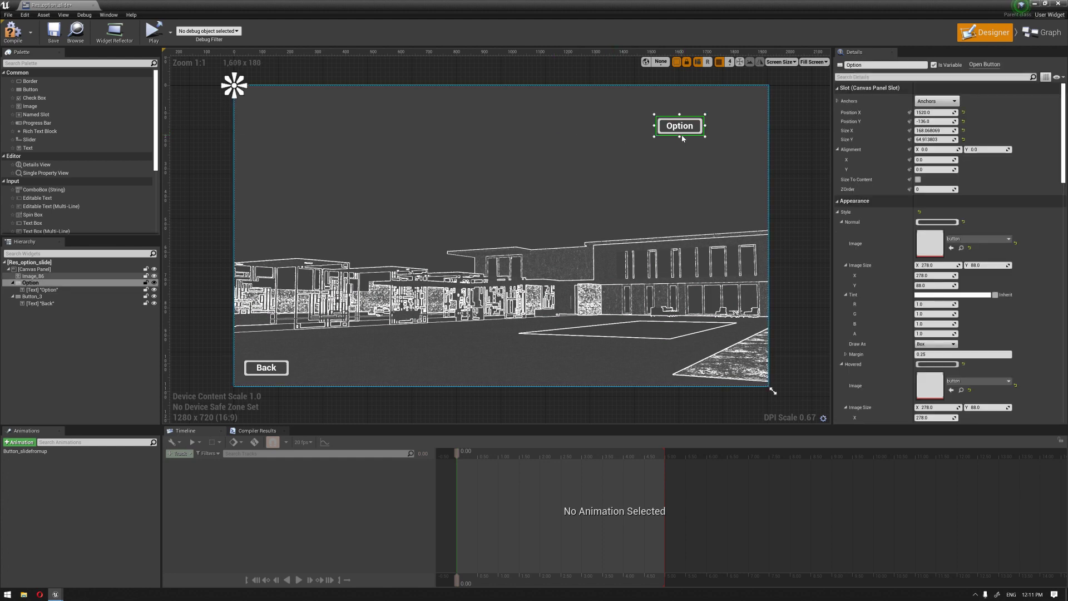
drag(685, 137, 503, 84)
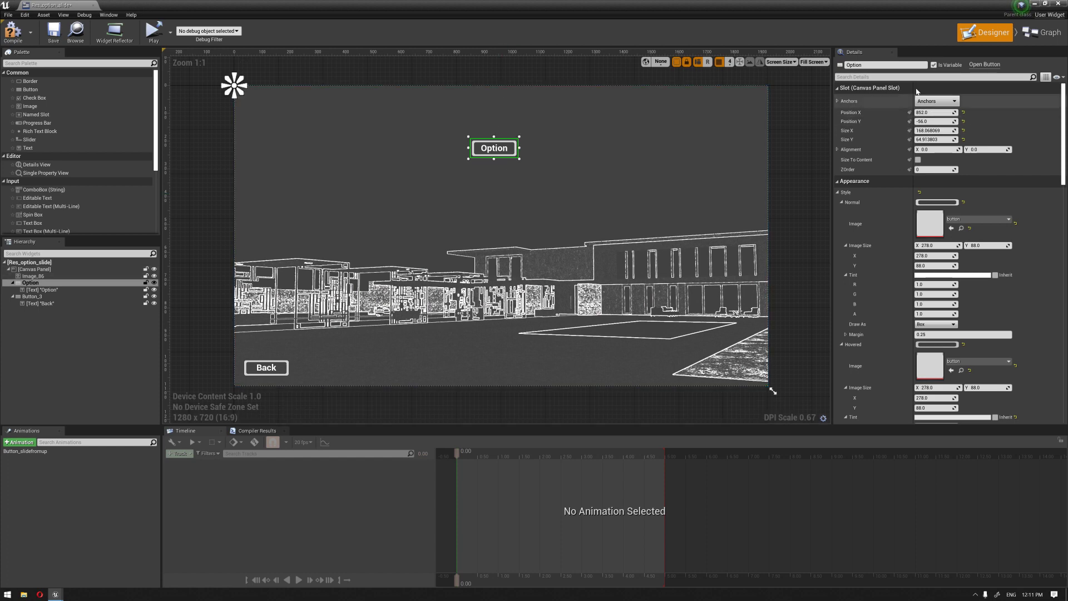
Rename the Option button to 1920 X1080 and set its label to 1920 X 1080.
click(865, 65)
key(BackSpace)
key(BackSpace)
key(BackSpace)
key(BackSpace)
key(BackSpace)
key(BackSpace)
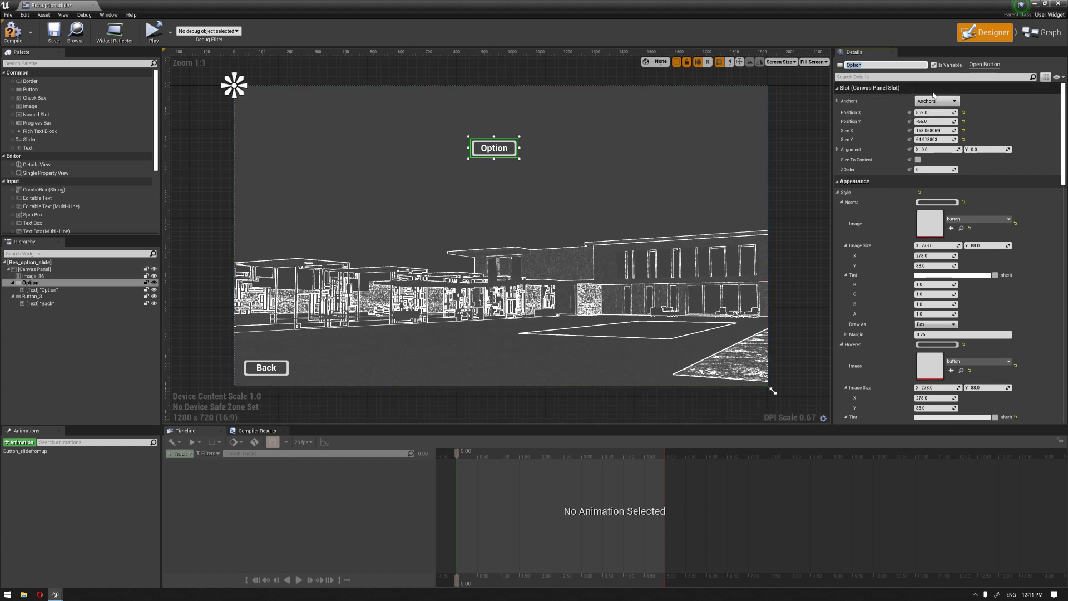
text(1920 X1080)
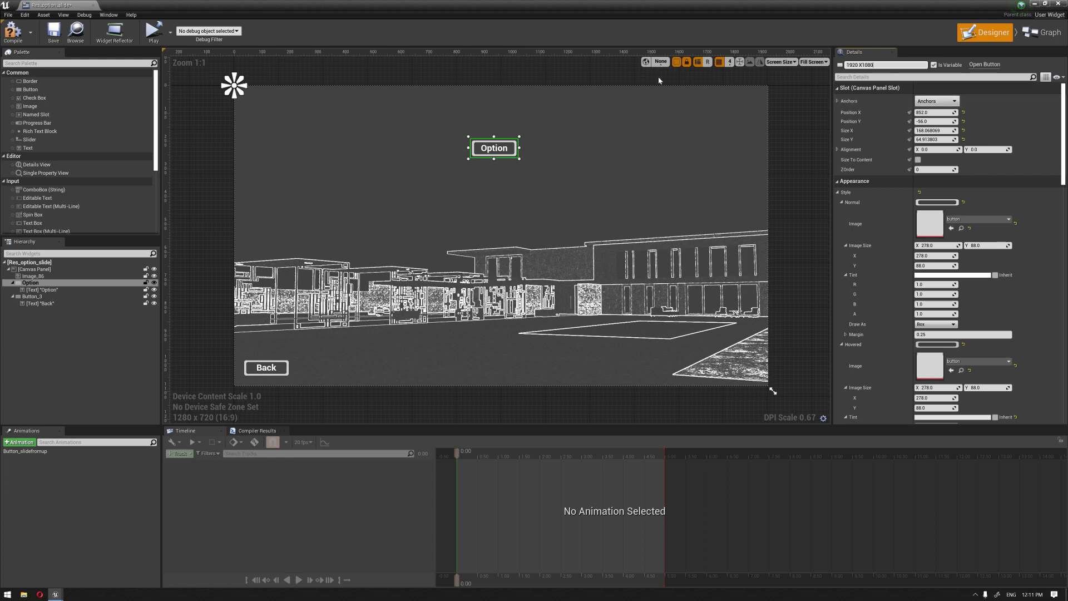
click(493, 148)
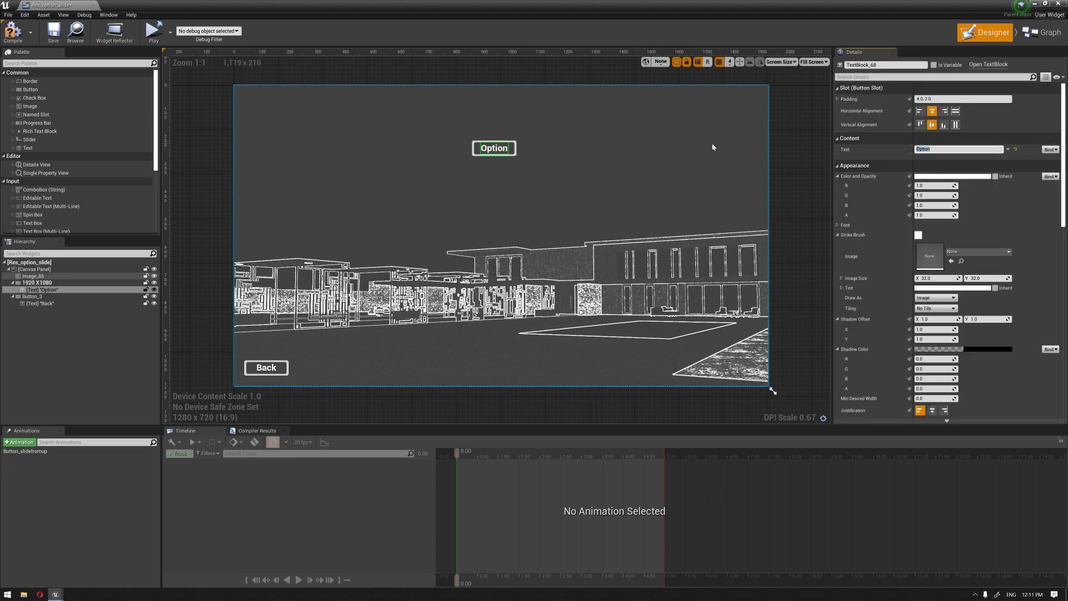
text(1920 X 1080)
key(Return)
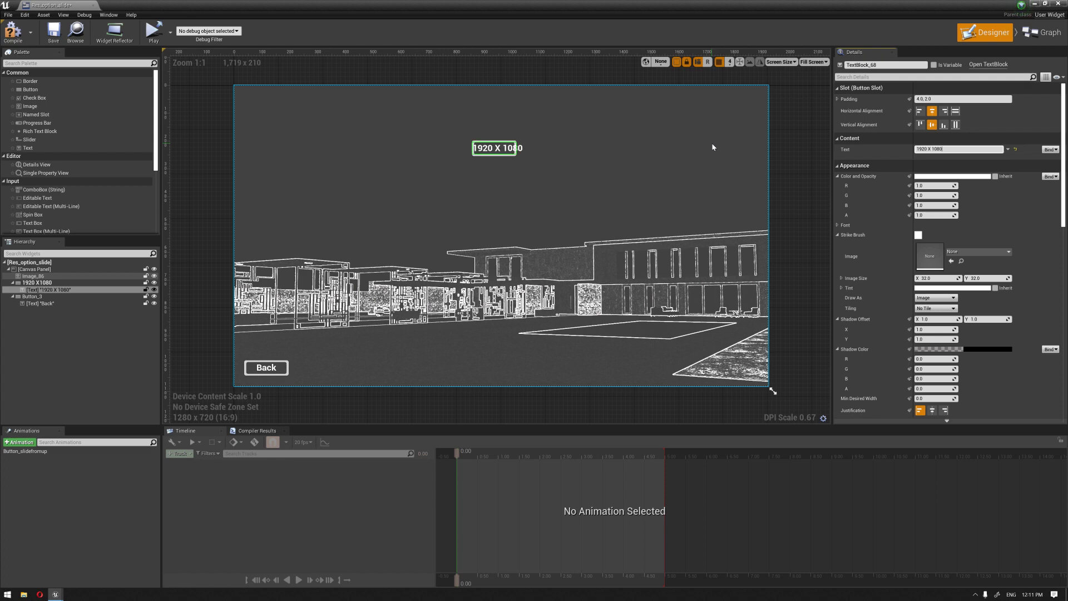
Widen the 1920 X 1080 button slightly with its corner handle.
click(508, 159)
drag(519, 159, 551, 162)
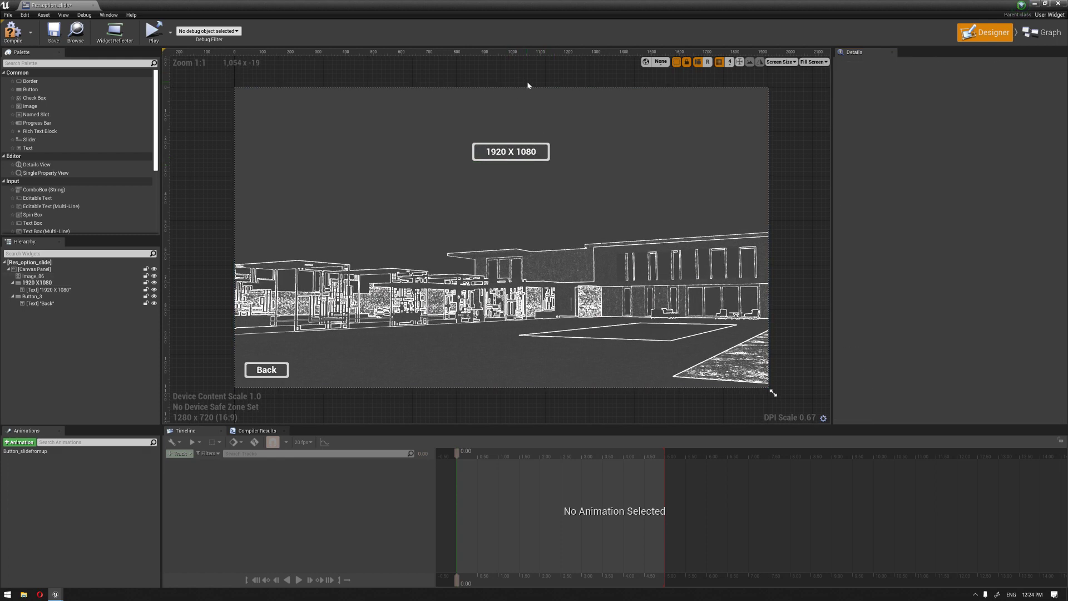
click(544, 161)
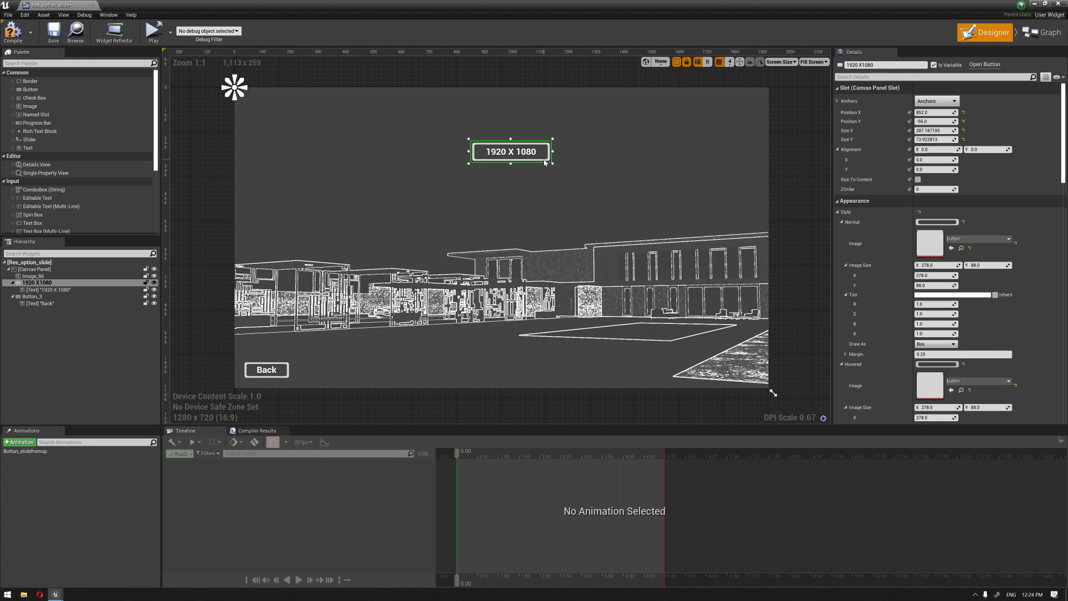
Paste a copy below the first button, named and labelled 1280 X 720.
right_click(544, 162)
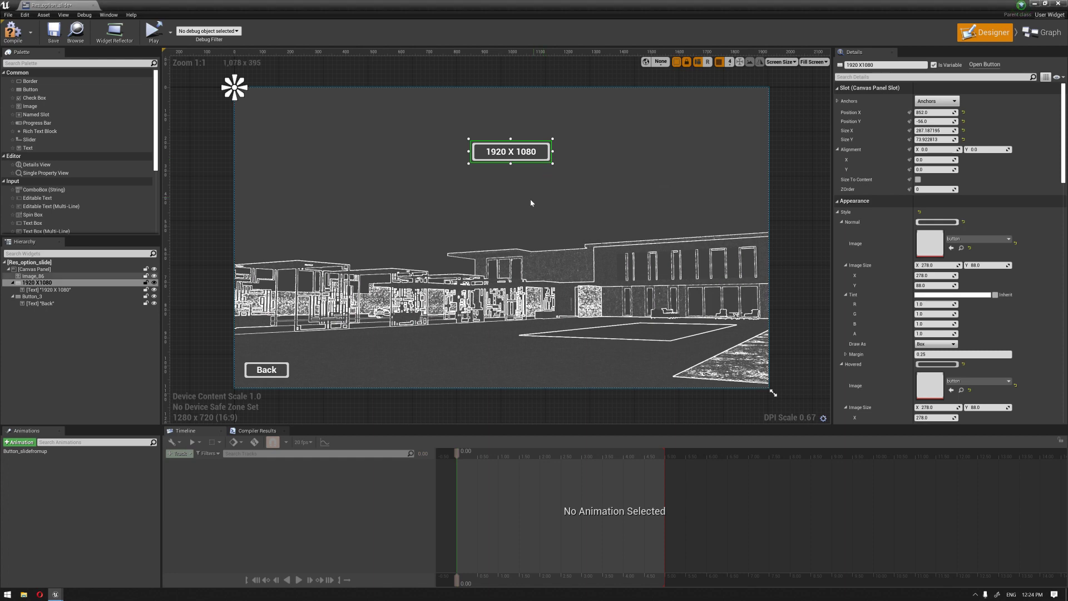
right_click(529, 181)
click(551, 210)
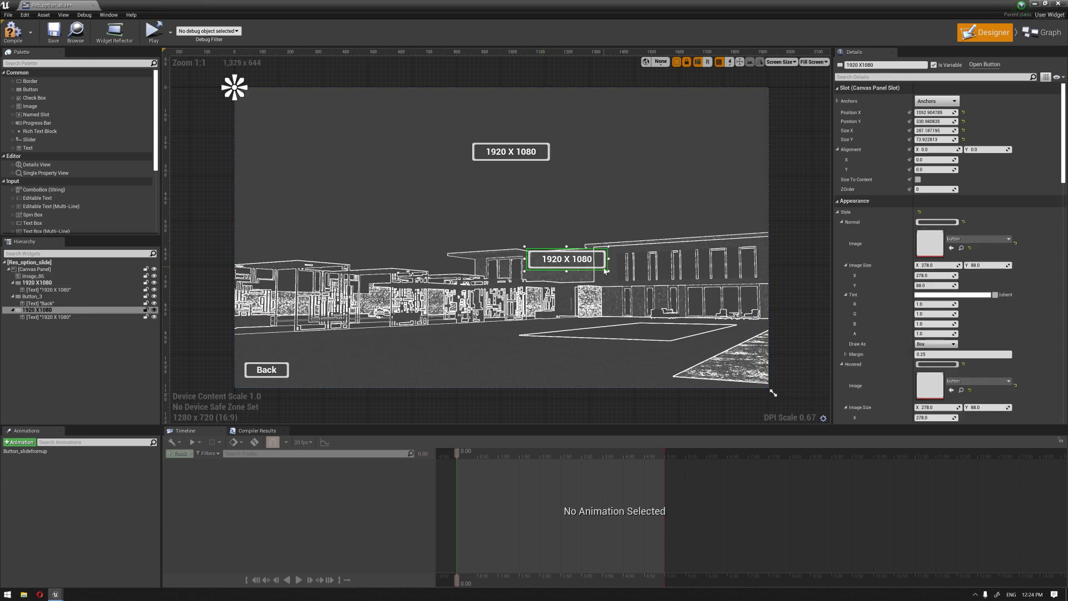
drag(605, 271, 548, 129)
click(881, 65)
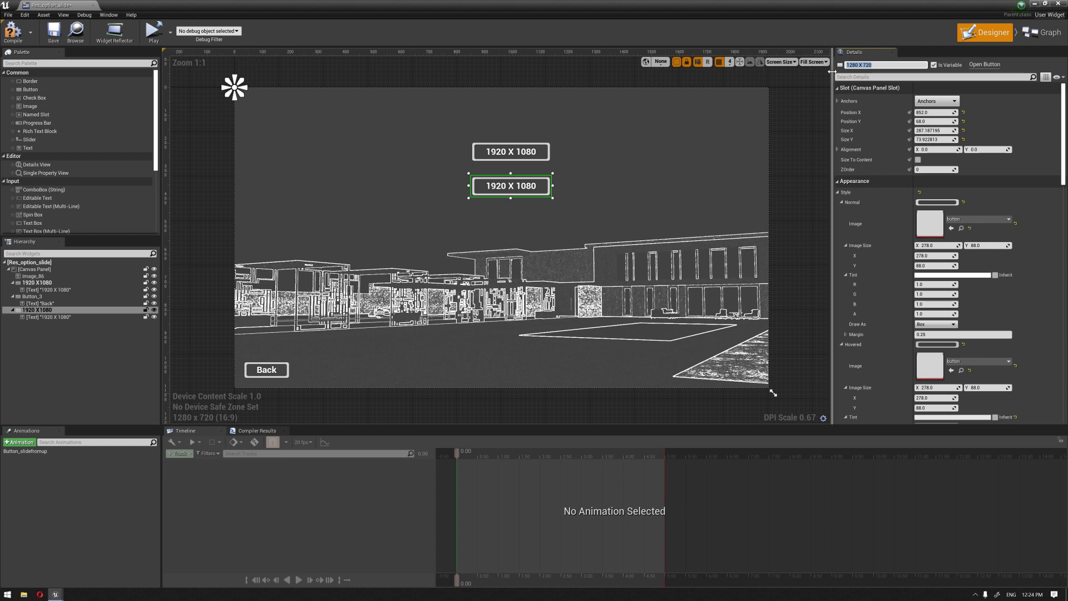
click(45, 310)
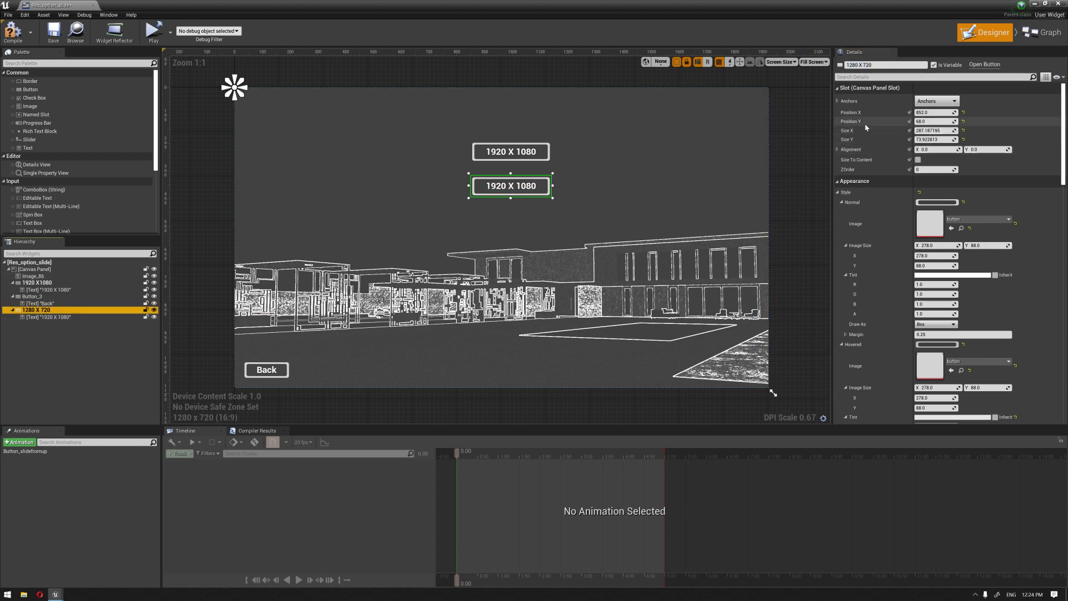
click(65, 317)
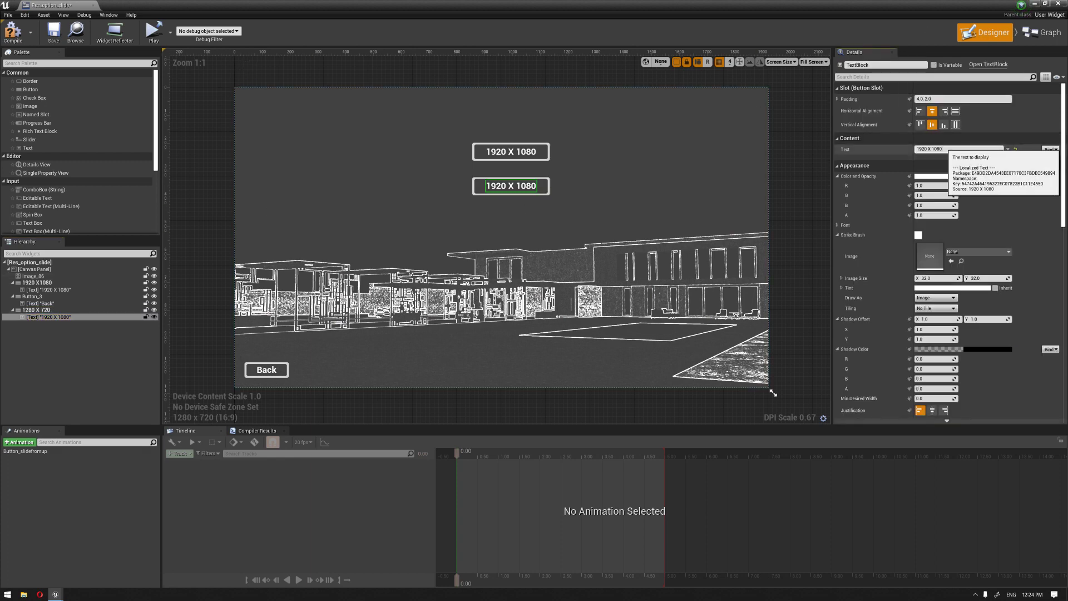
click(946, 149)
text(1280 X 720)
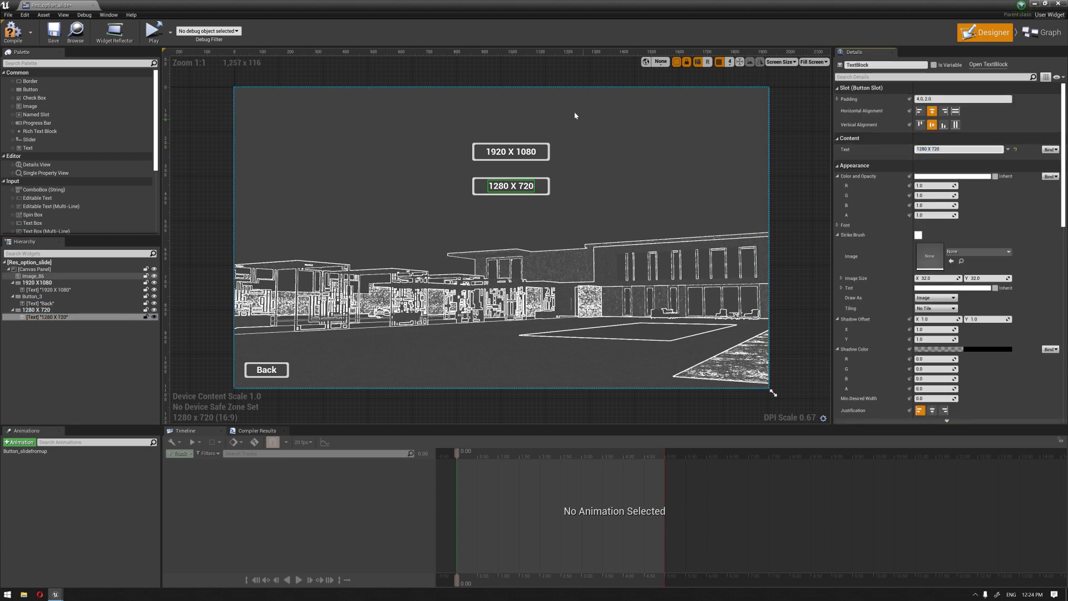
click(547, 193)
Duplicate it beneath as a third button named and labelled 640 X 480.
right_click(549, 196)
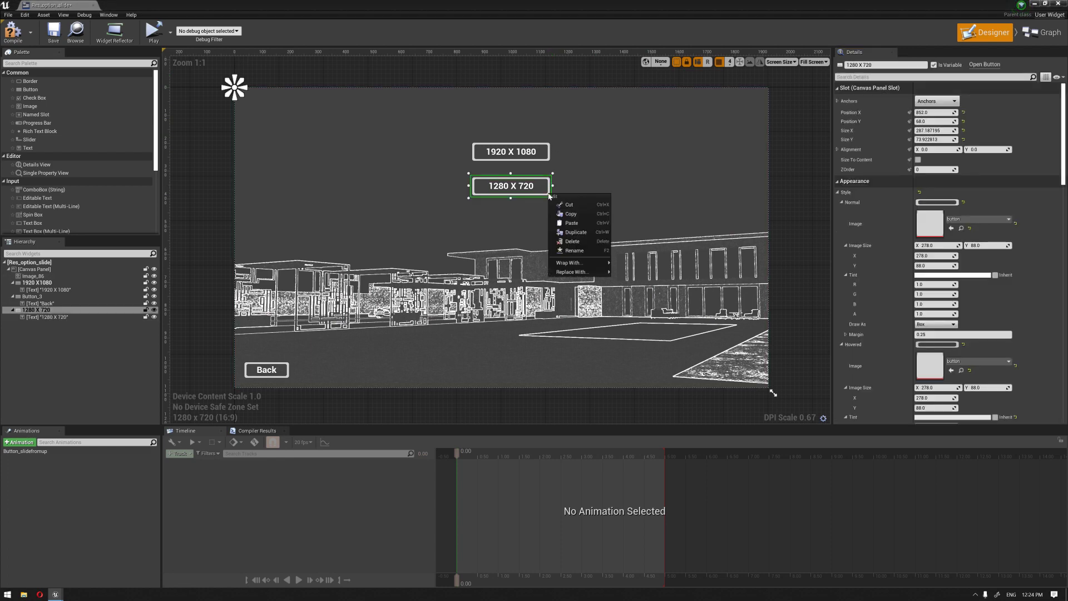
click(549, 207)
right_click(549, 206)
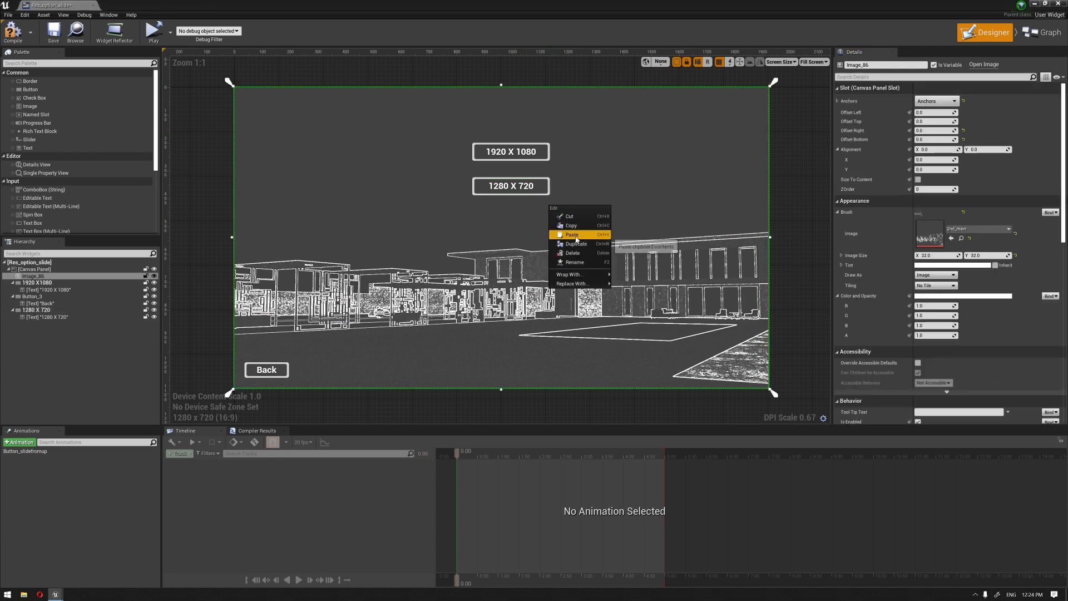
click(576, 244)
drag(589, 280, 572, 189)
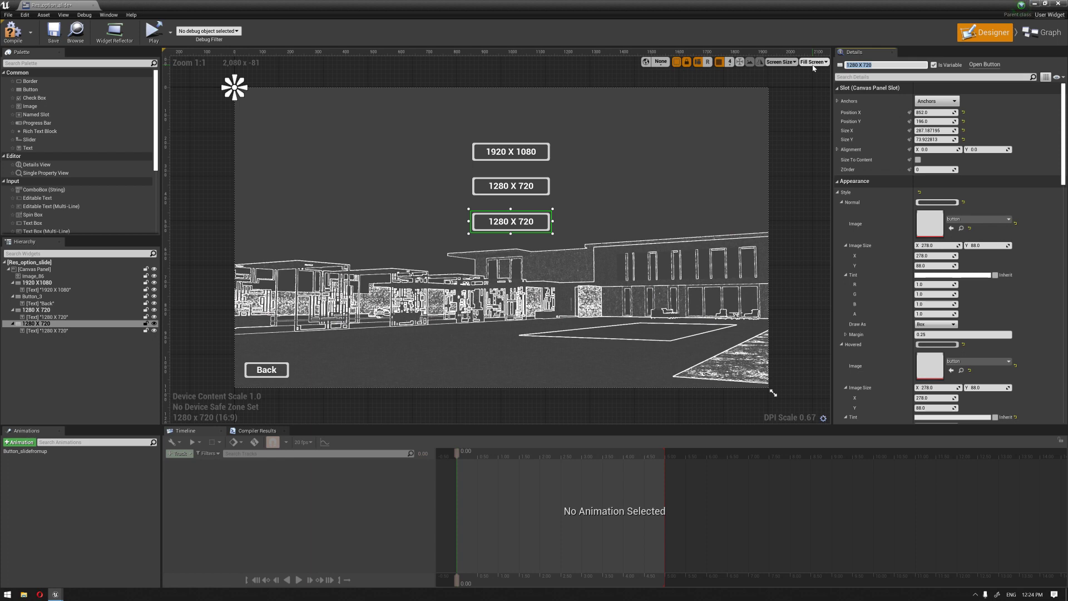
click(876, 64)
key(Return)
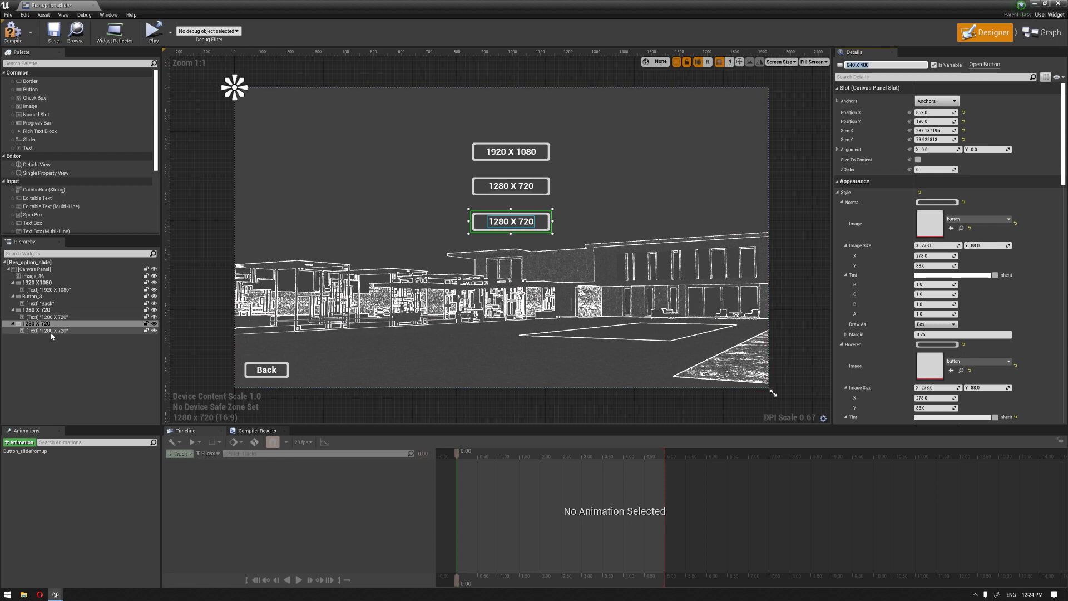
click(47, 330)
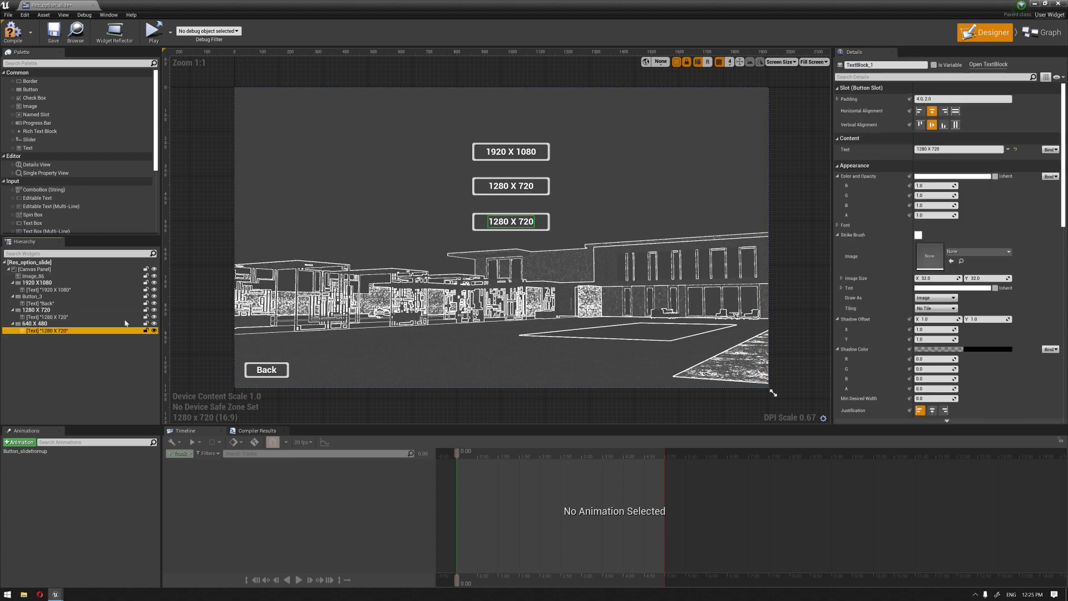
double_click(882, 65)
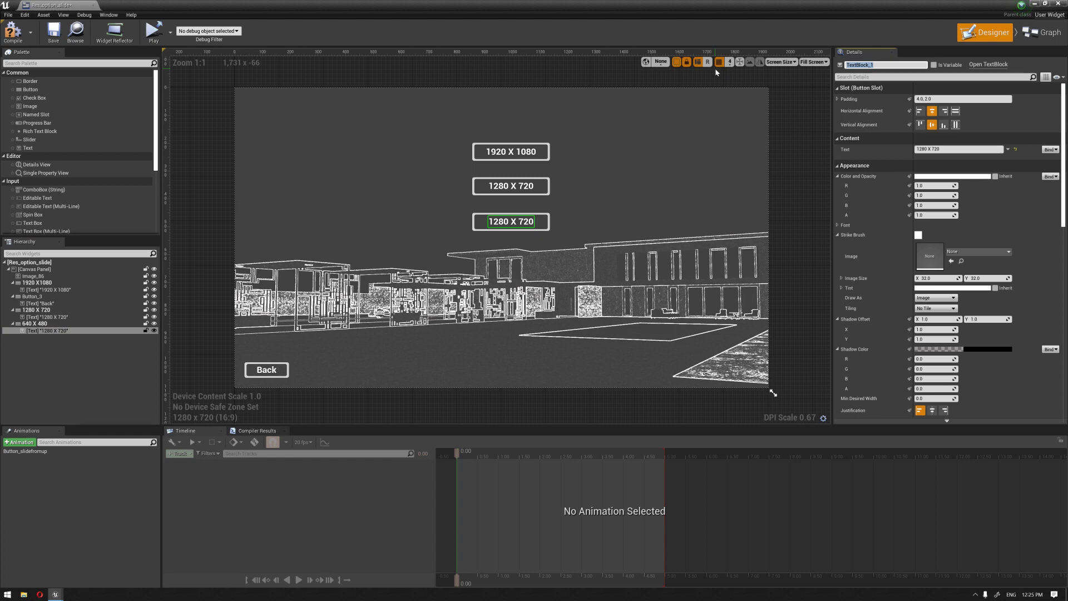
key(Return)
click(954, 149)
text(640 X 480)
key(Return)
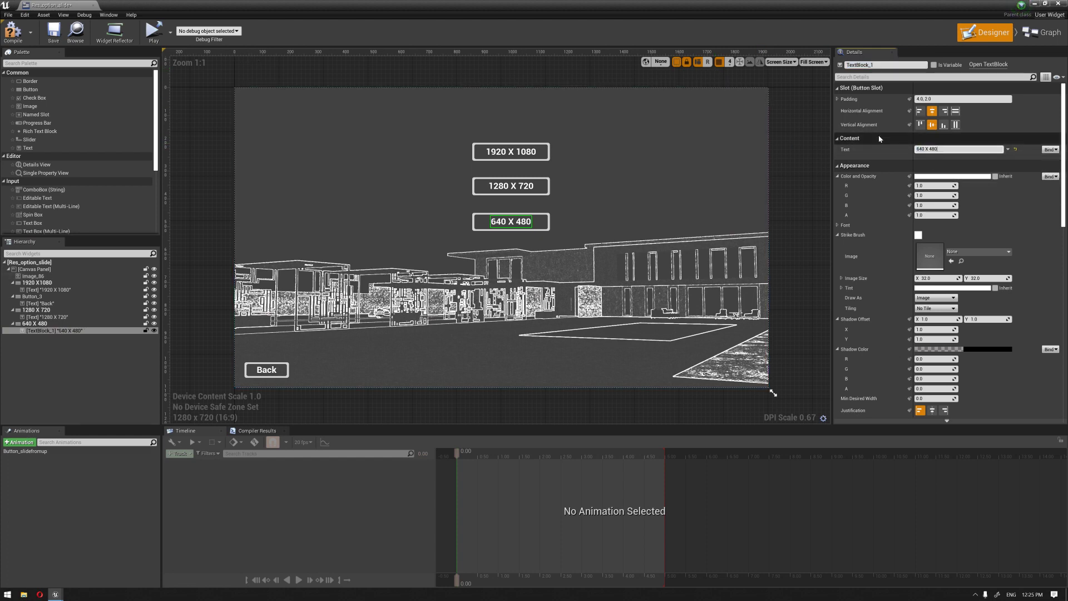
click(582, 70)
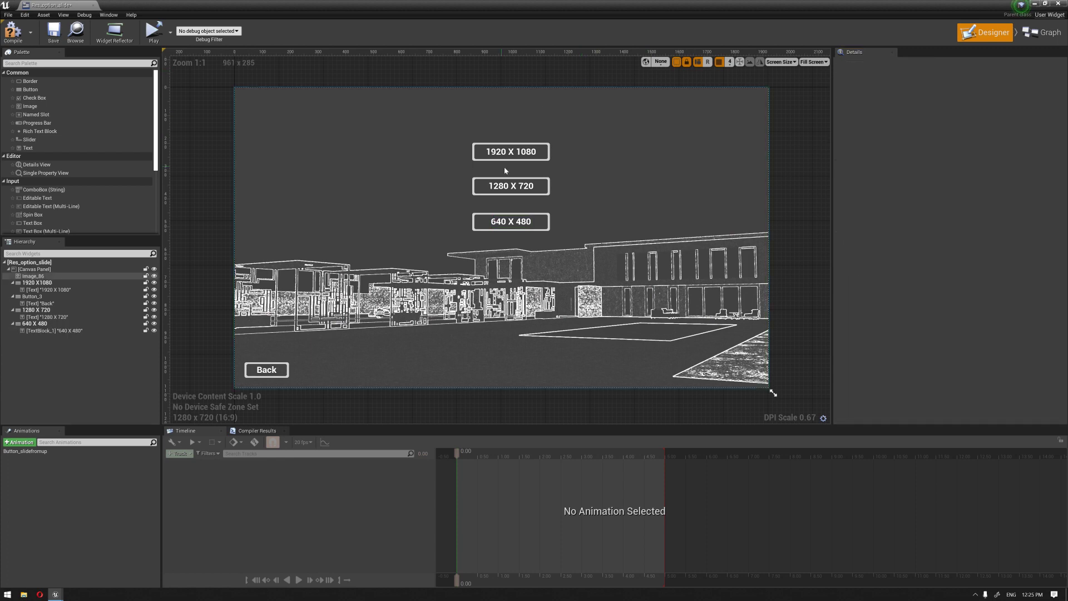
Add an On Clicked event for 1920 X 1080 running Execute Console Command 'Setres 1920 X 1080'.
click(549, 161)
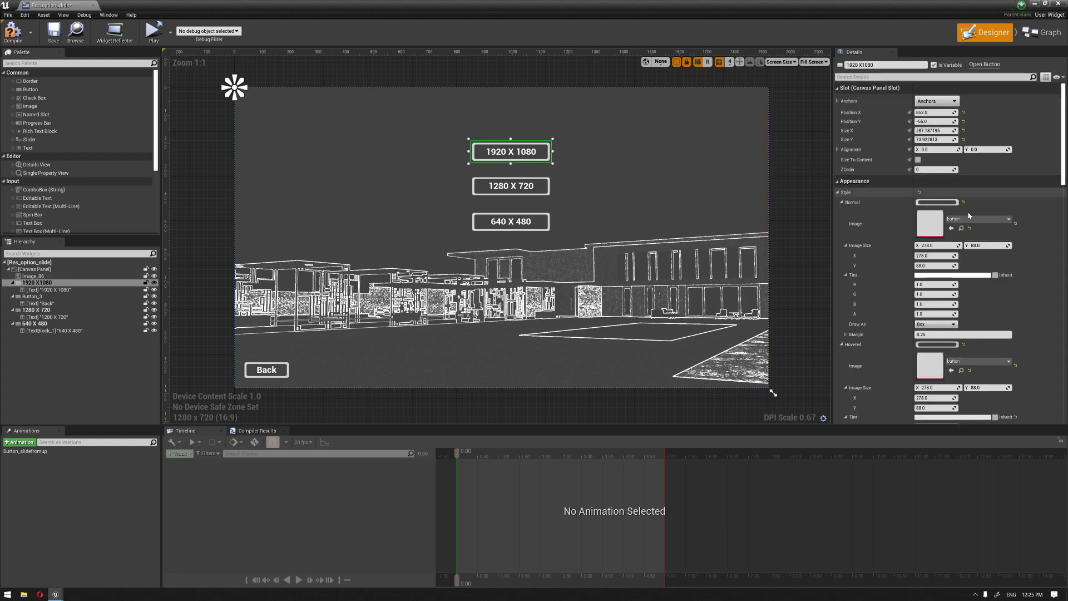
scroll(946, 251, down, 10)
scroll(944, 375, down, 8)
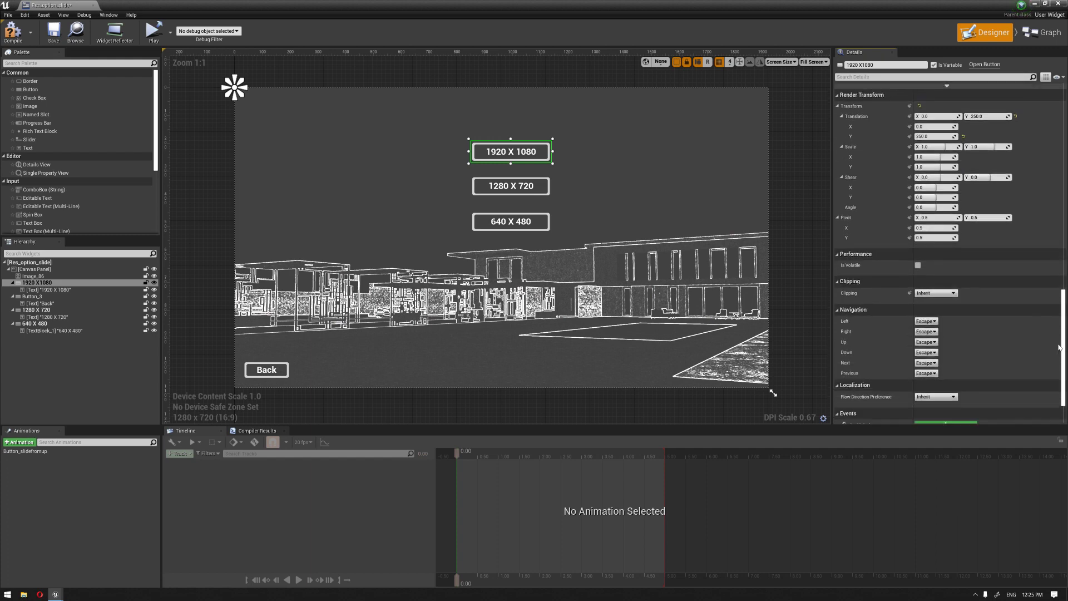
click(939, 372)
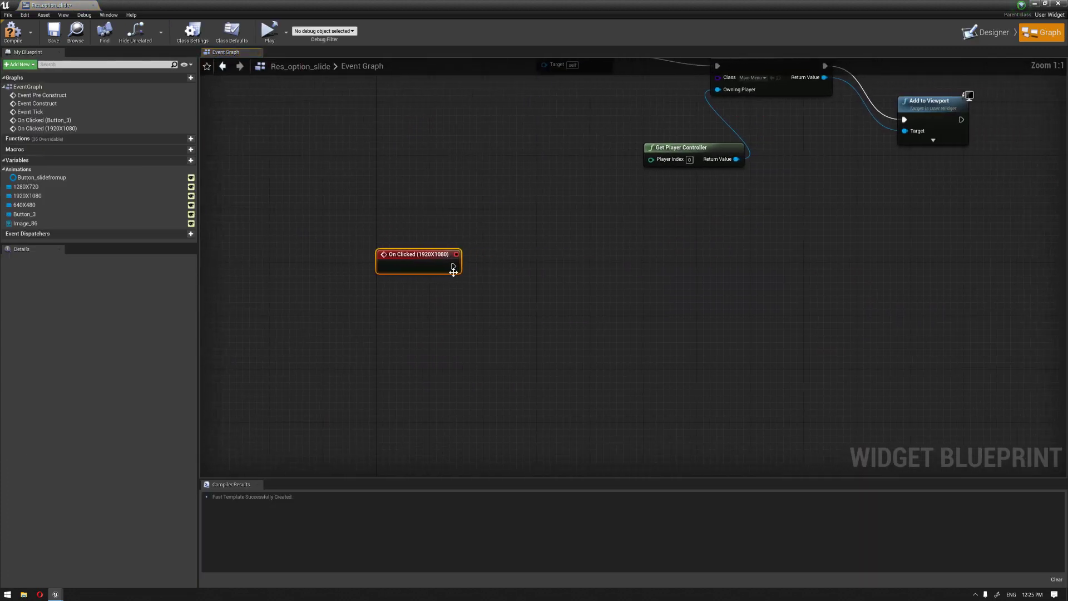
drag(453, 268, 575, 303)
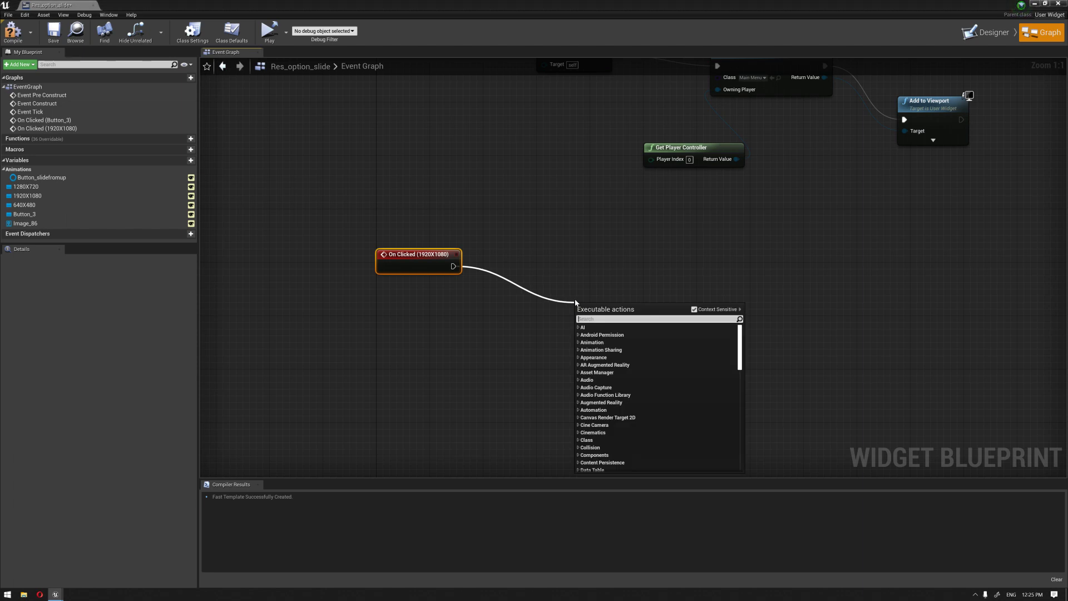
text(execute)
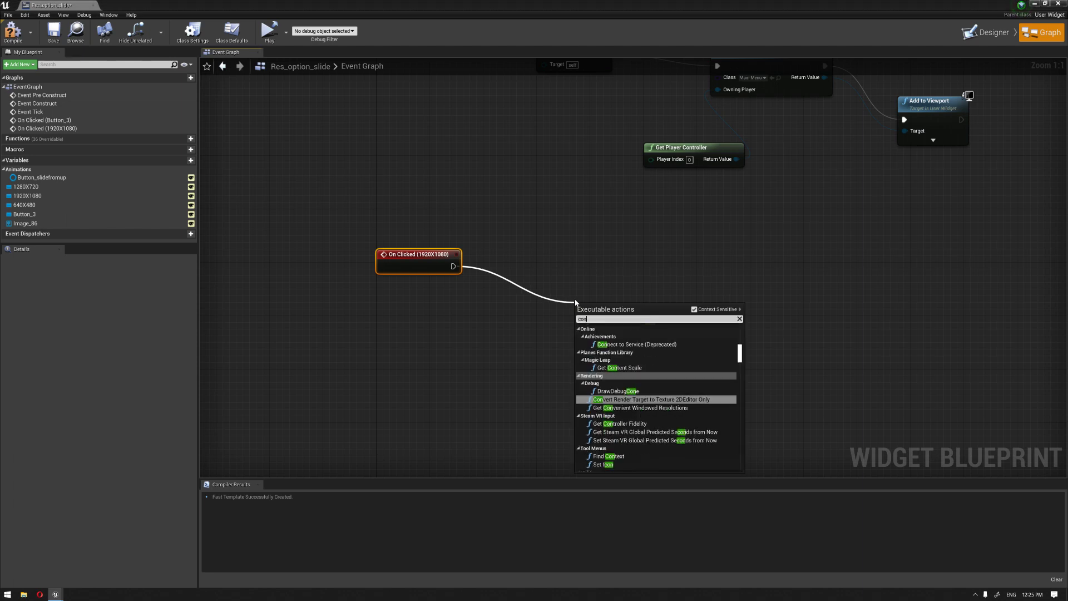
key(Return)
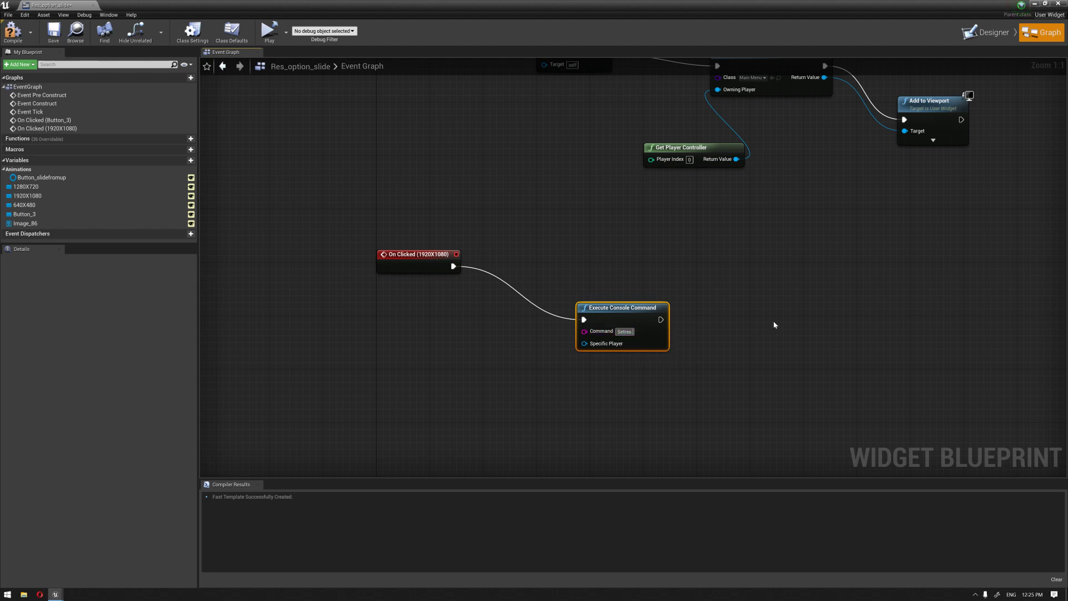
text(1920 X 1080)
click(735, 236)
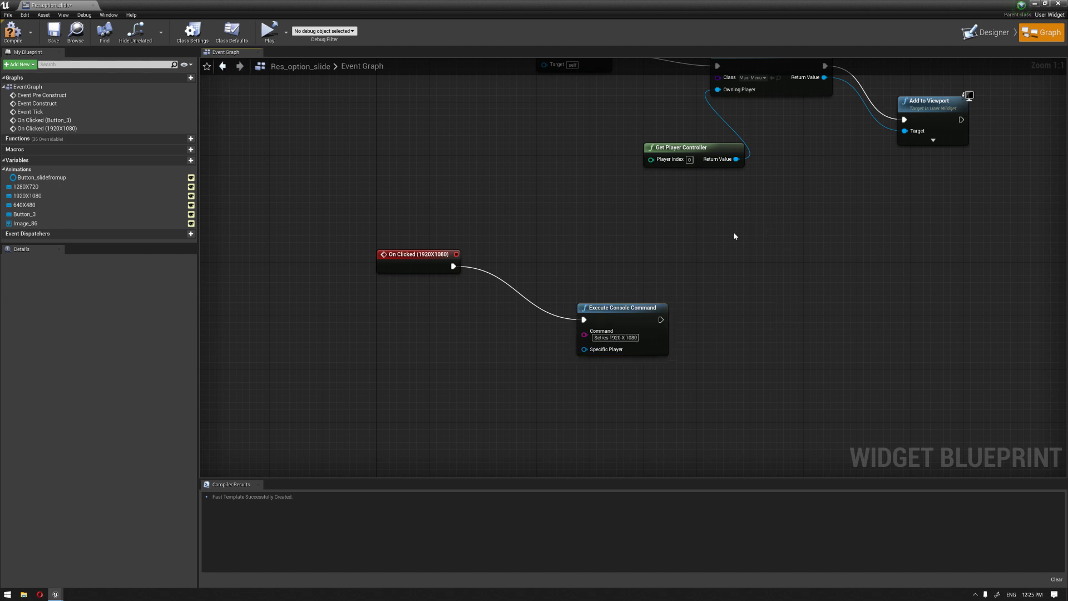
right_drag(713, 243, 746, 225)
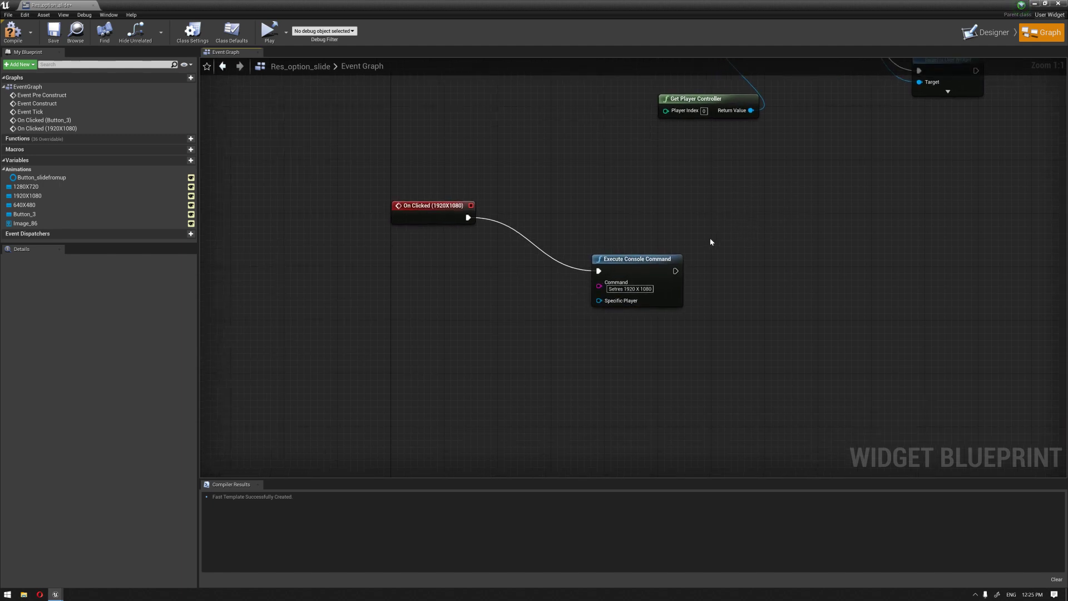
drag(640, 260, 713, 225)
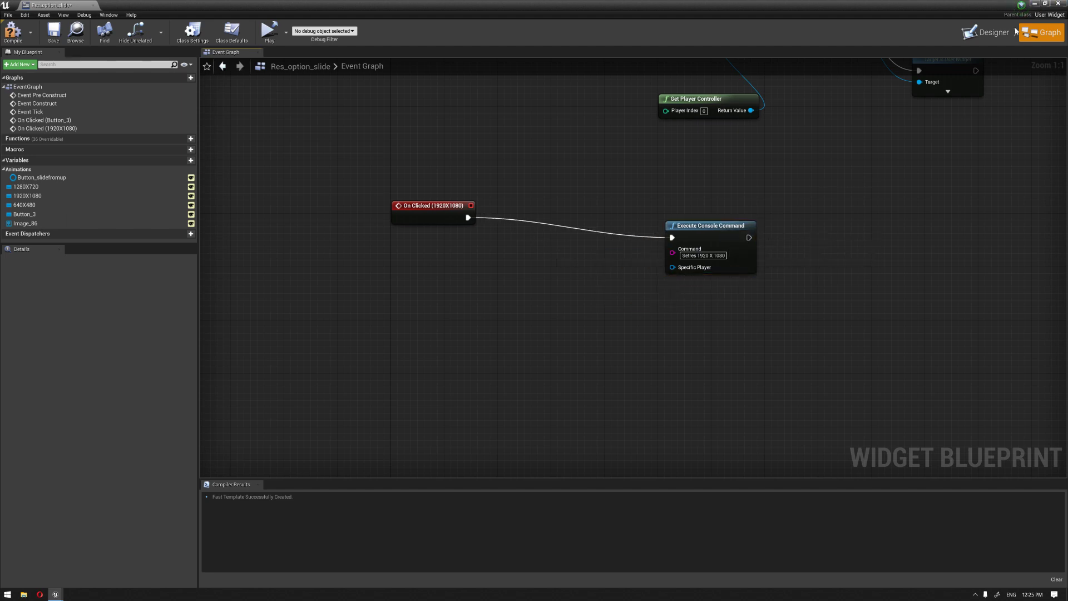
click(1001, 33)
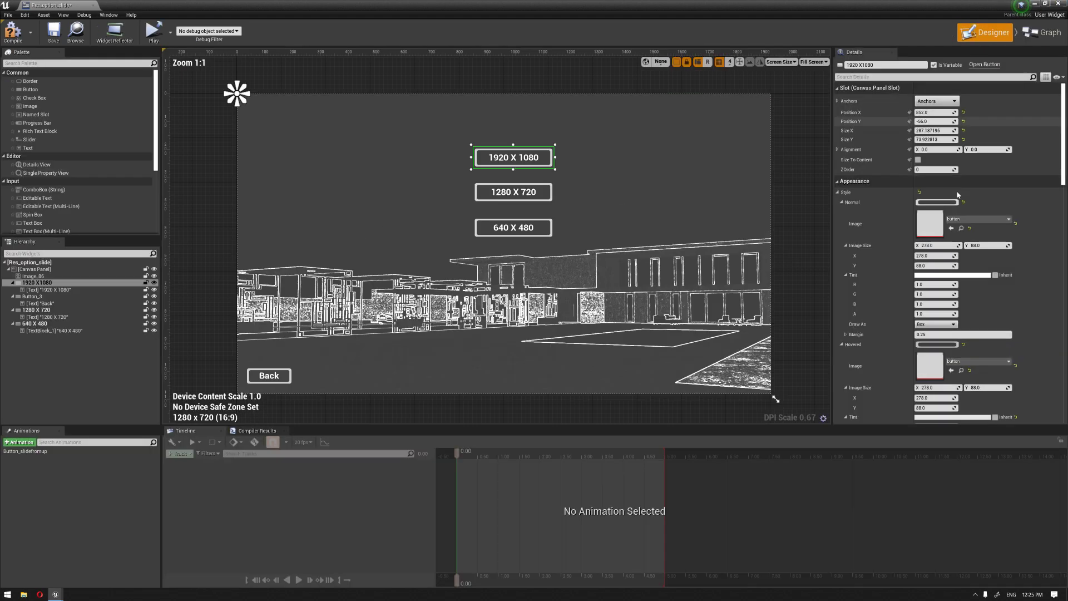
Give the 1280 X 720 button an On Clicked event running 'Setres 1280 X 720'.
click(553, 203)
scroll(983, 197, down, 10)
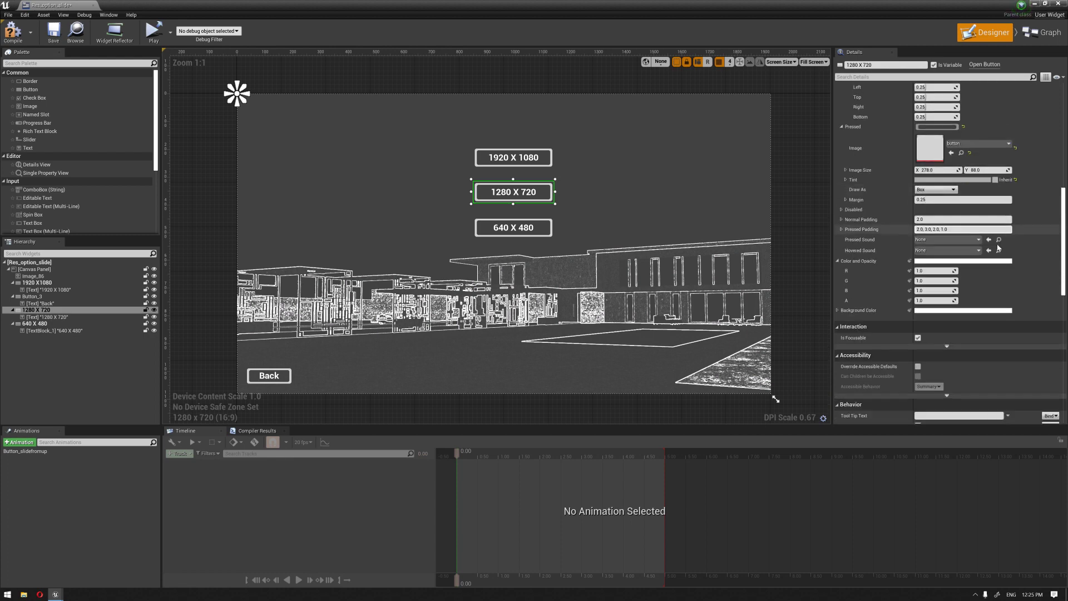
scroll(998, 249, down, 15)
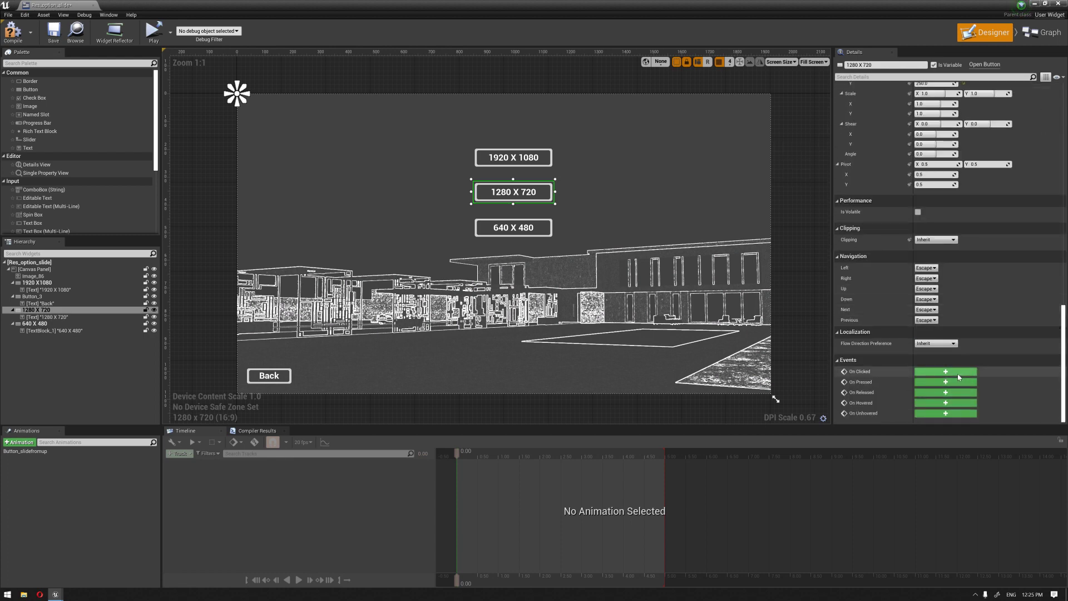
click(958, 373)
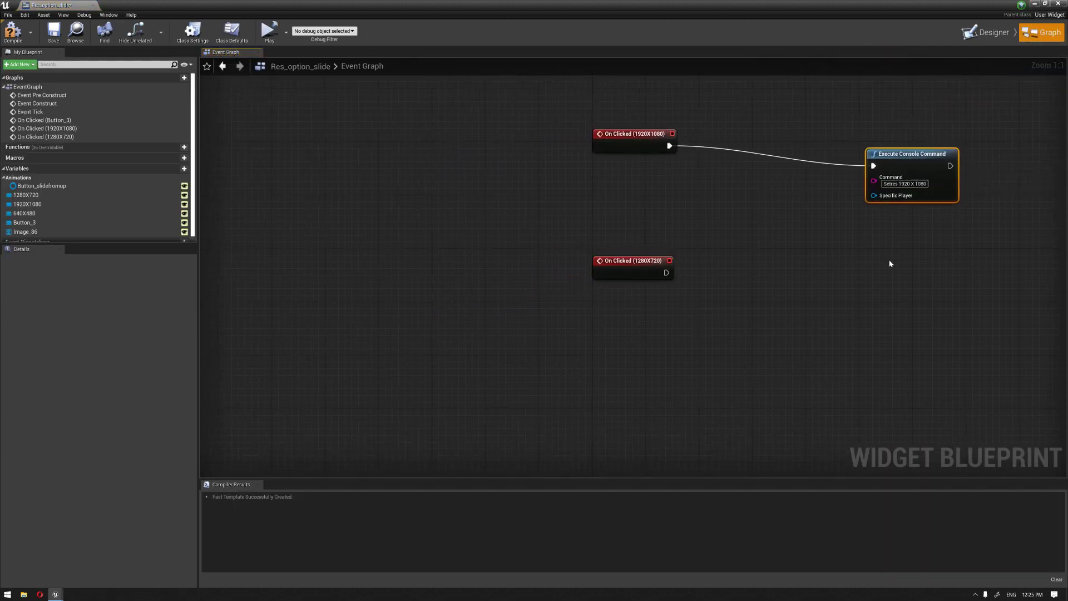
key(ctrl+v)
drag(893, 279, 666, 273)
click(923, 297)
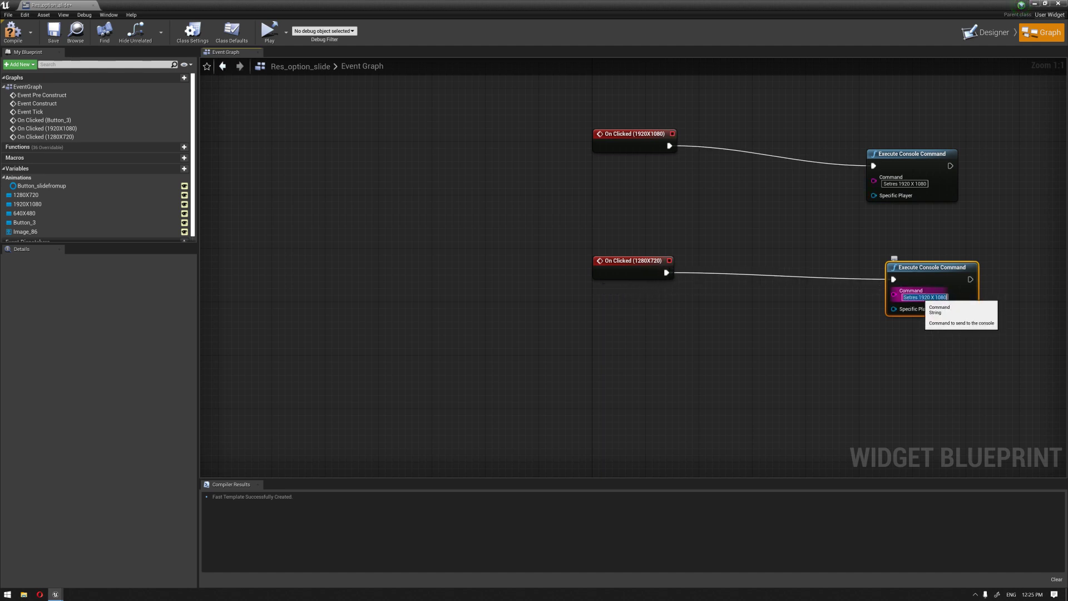
drag(914, 297, 986, 299)
text(128)
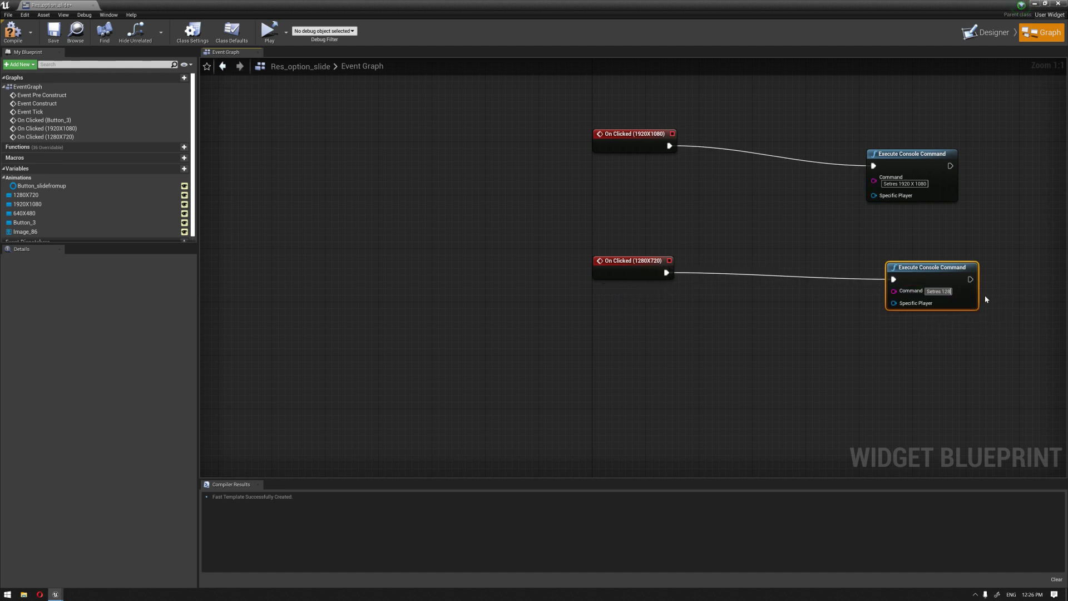
text(0 X 720)
click(922, 371)
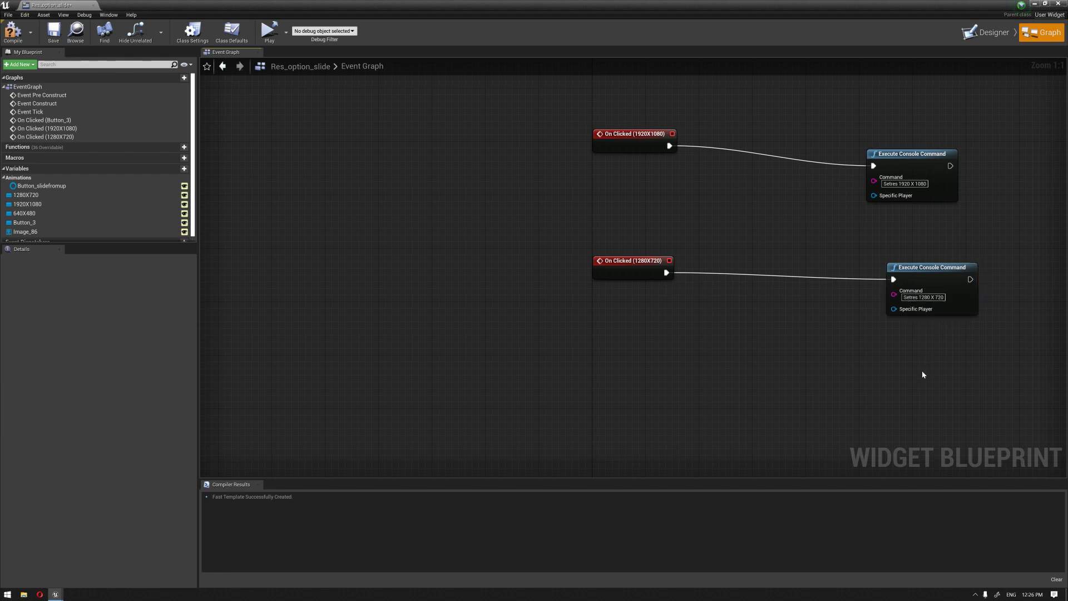
right_drag(915, 293, 872, 274)
Give the 640 X 480 button an On Clicked event running 'Setres 640 X 480', then compile.
click(990, 32)
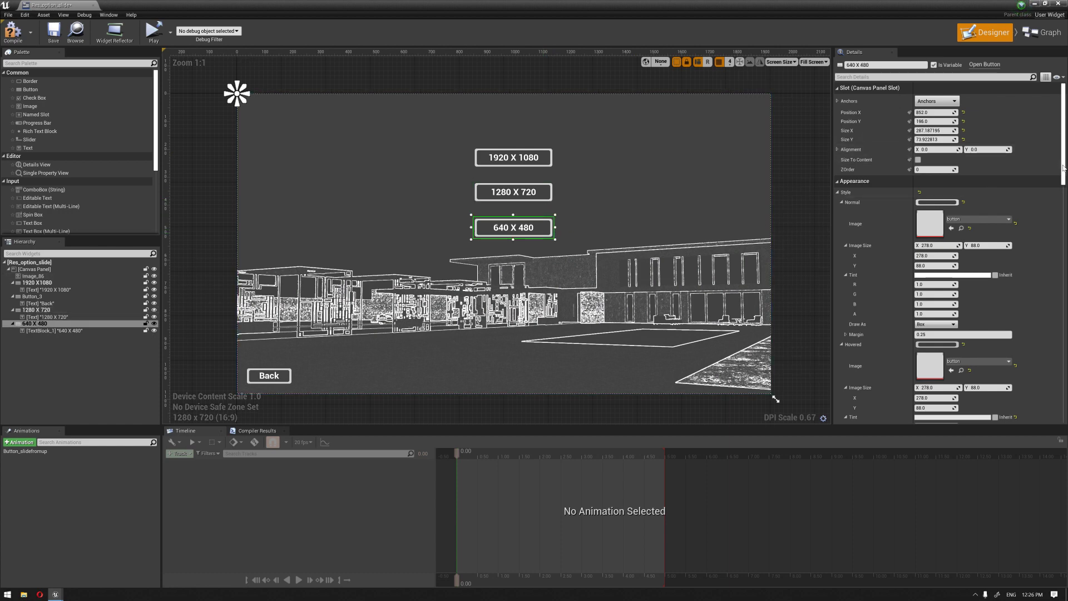
scroll(1040, 234, down, 5)
scroll(1039, 234, down, 15)
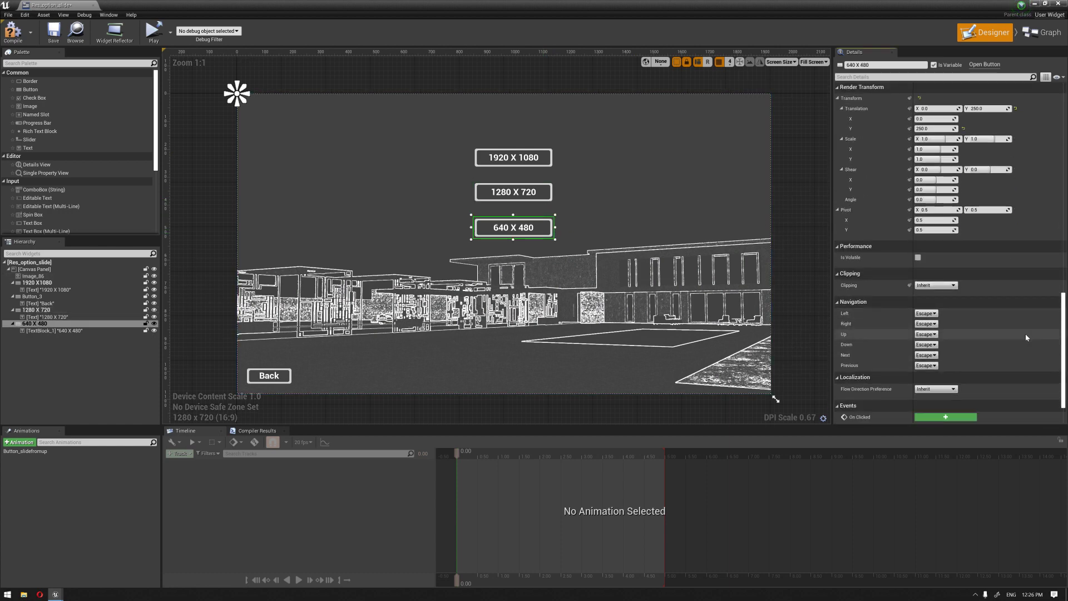
click(964, 372)
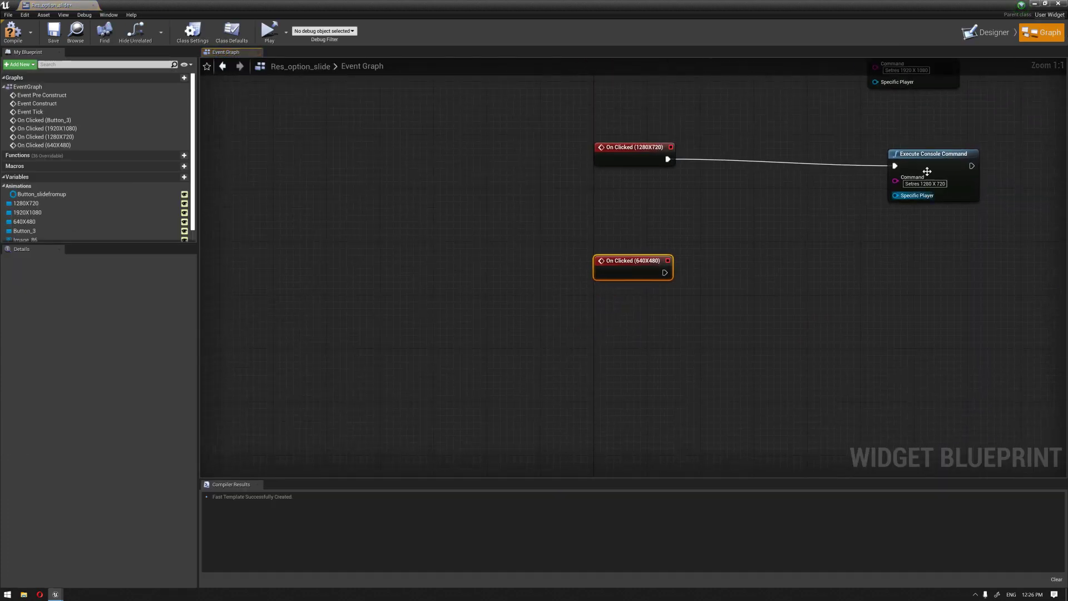
key(ctrl+c)
key(ctrl+v)
drag(884, 312, 665, 272)
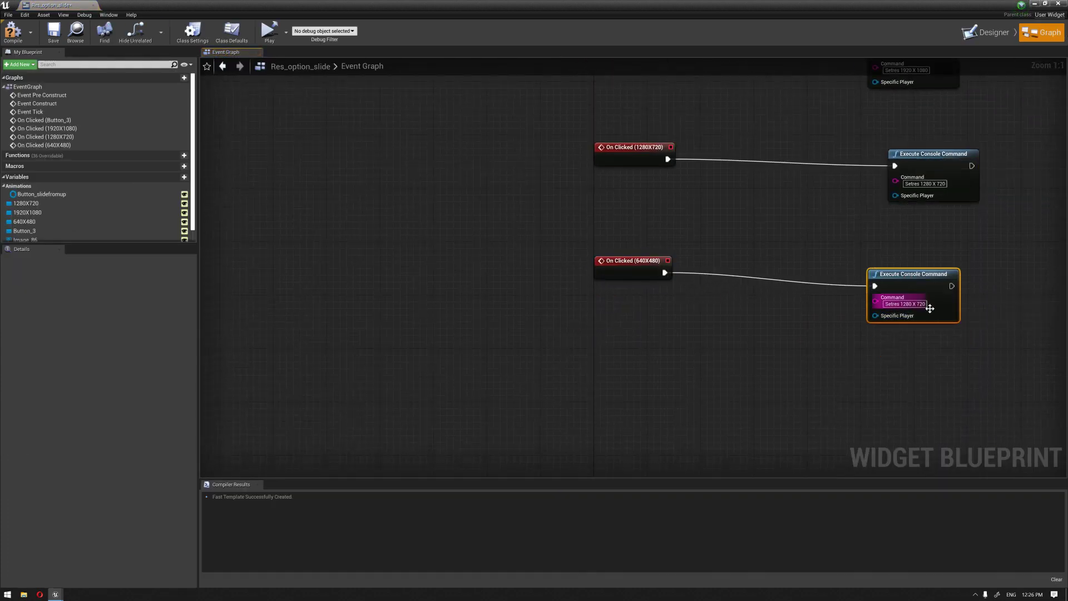
drag(899, 304, 943, 301)
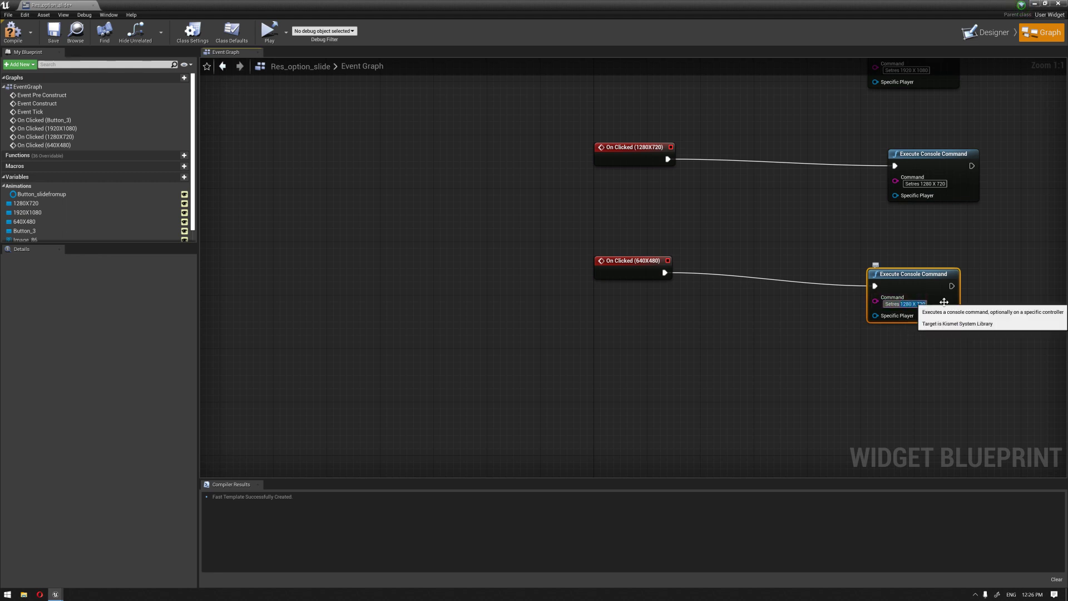
text(640)
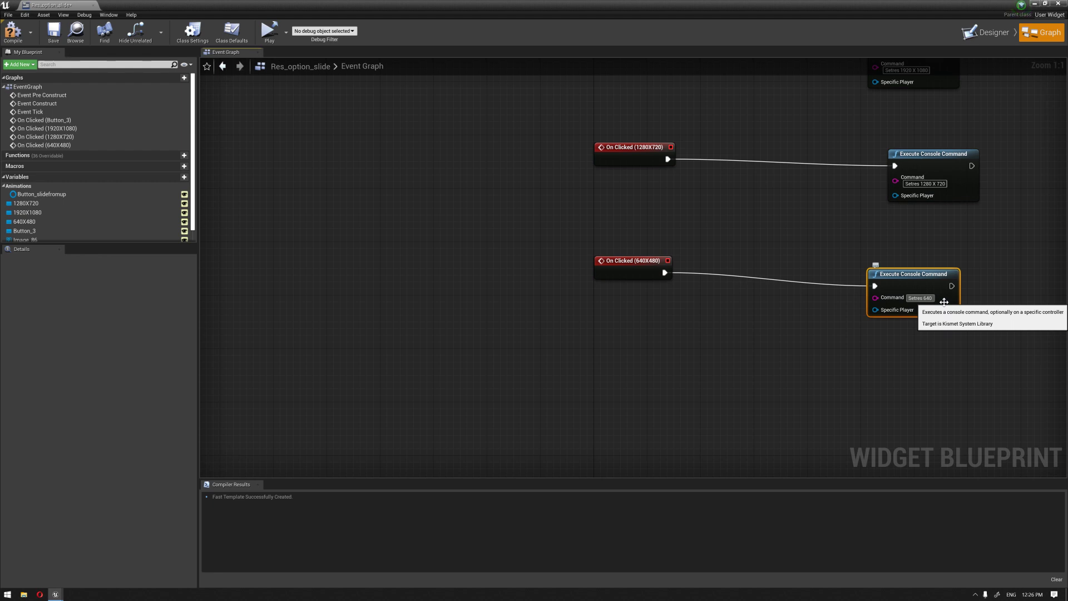
text( X 480)
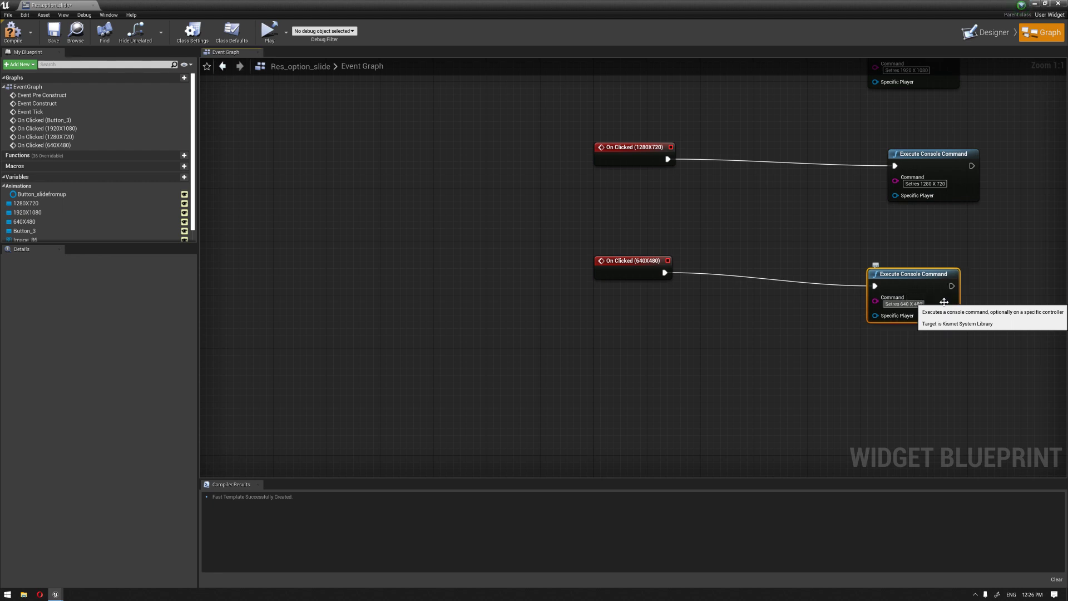
click(233, 165)
click(11, 31)
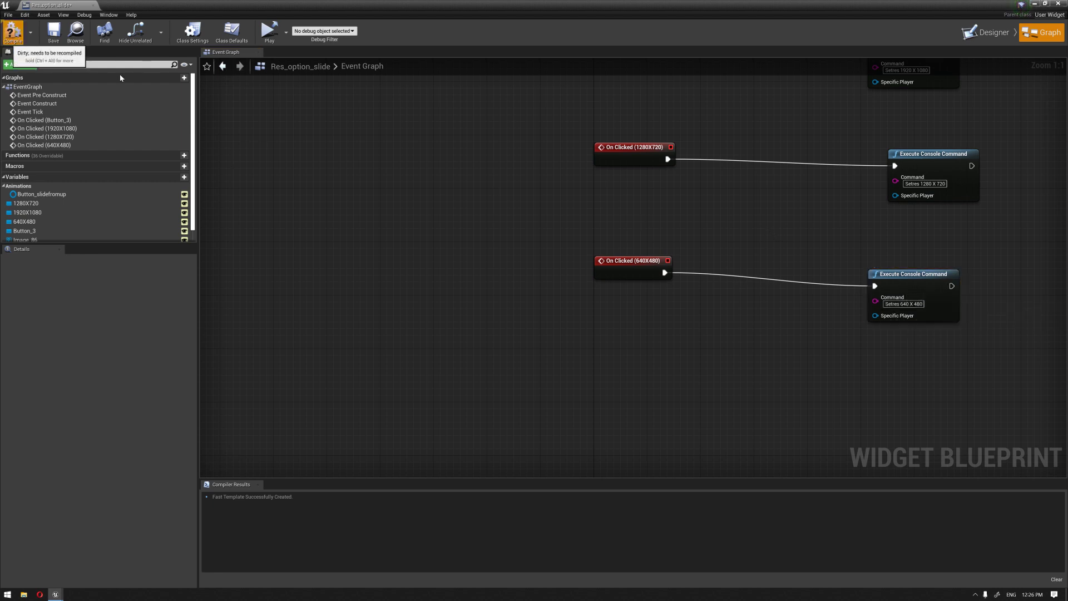
scroll(415, 202, down, 8)
Point the Back button's Create Widget node at Selection_Menu, then compile and close the blueprint.
scroll(420, 196, up, 8)
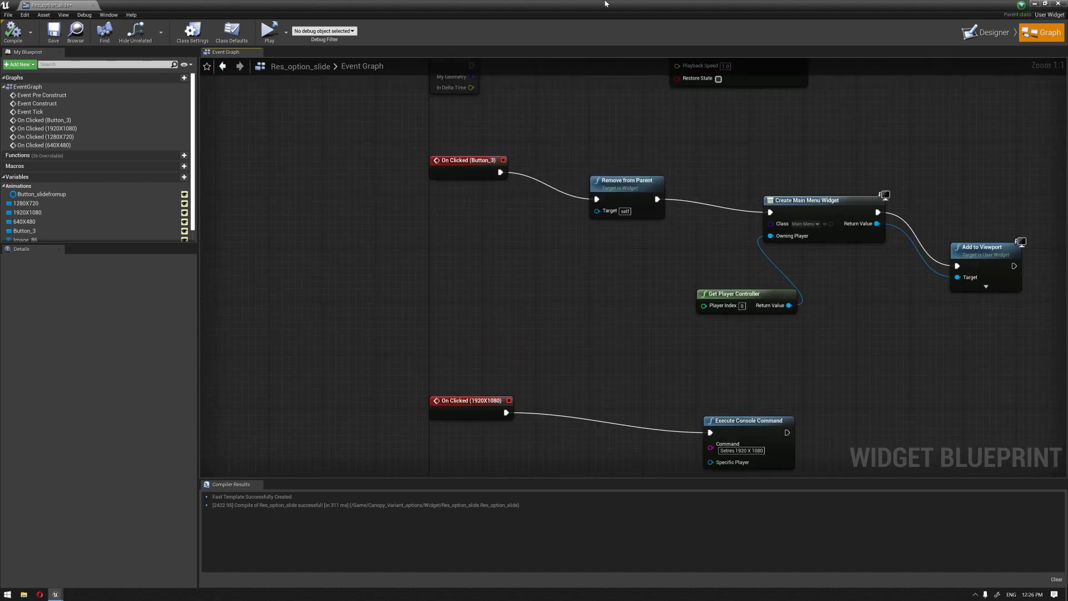
click(987, 32)
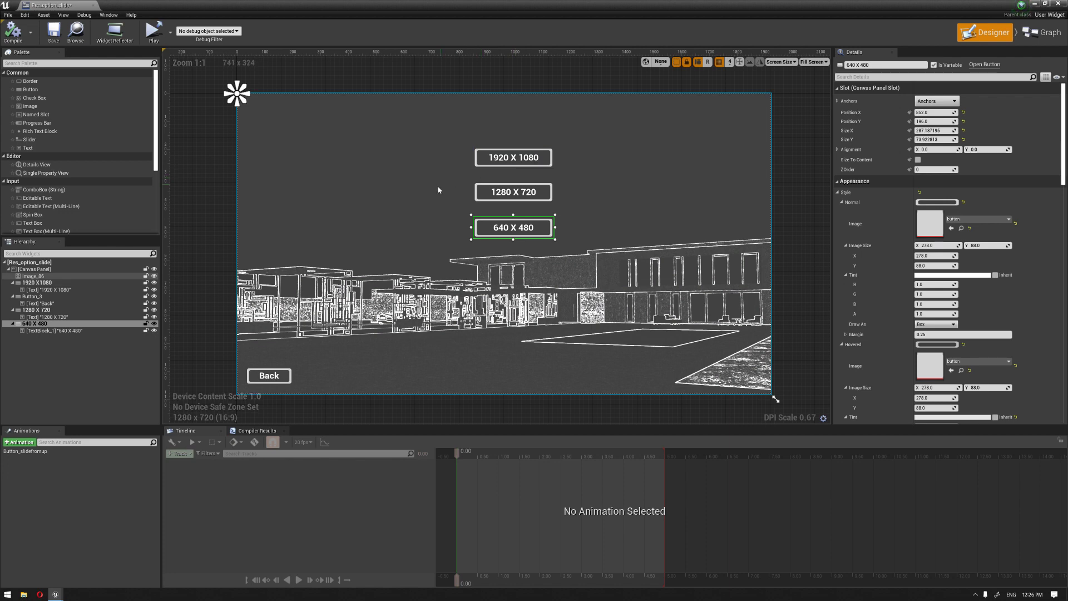
click(1042, 32)
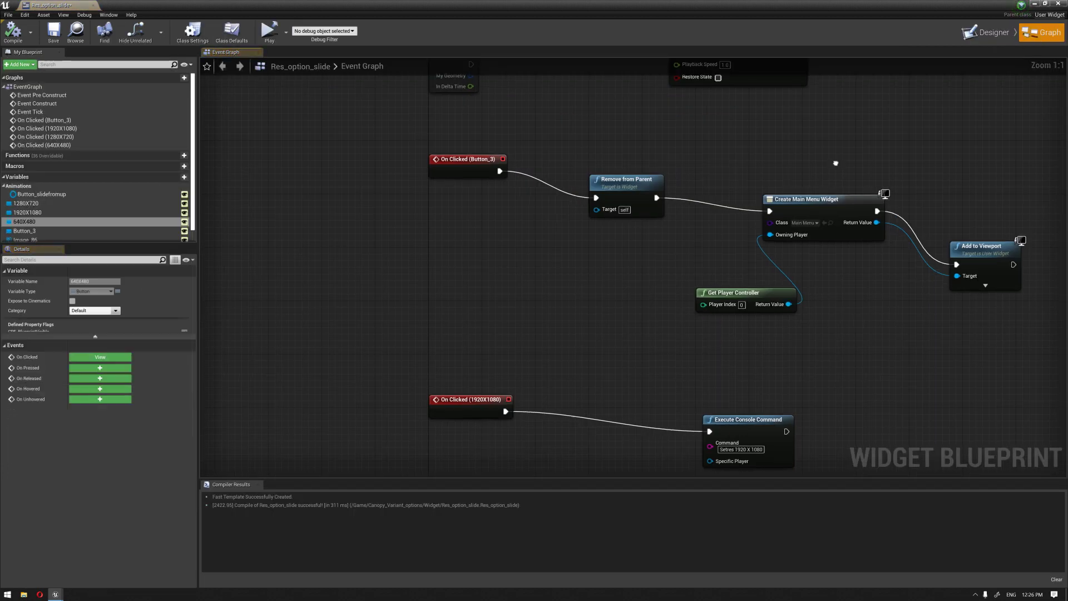
click(768, 195)
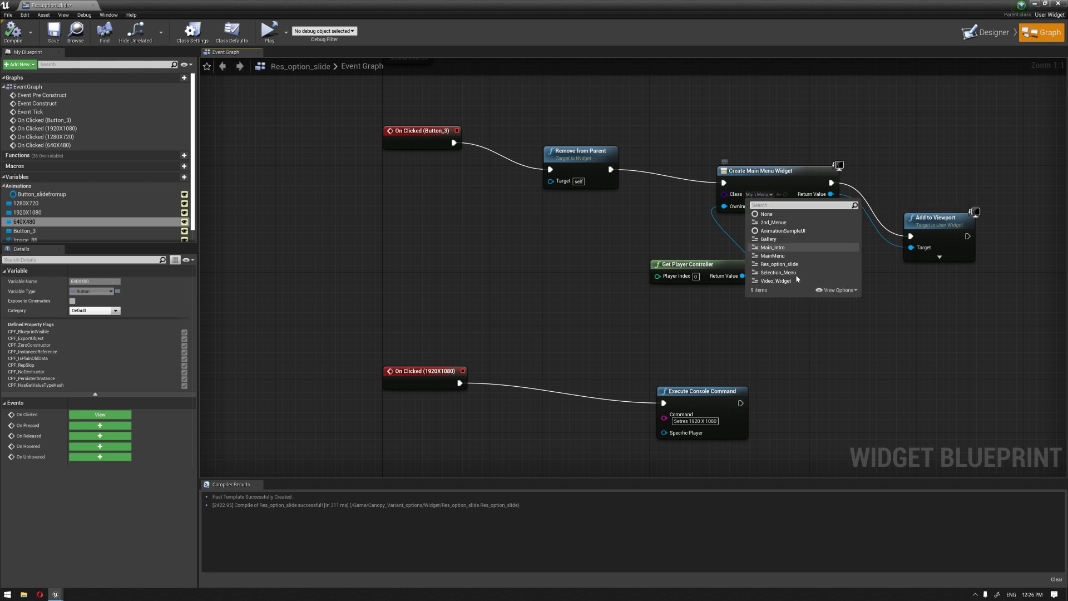
click(778, 272)
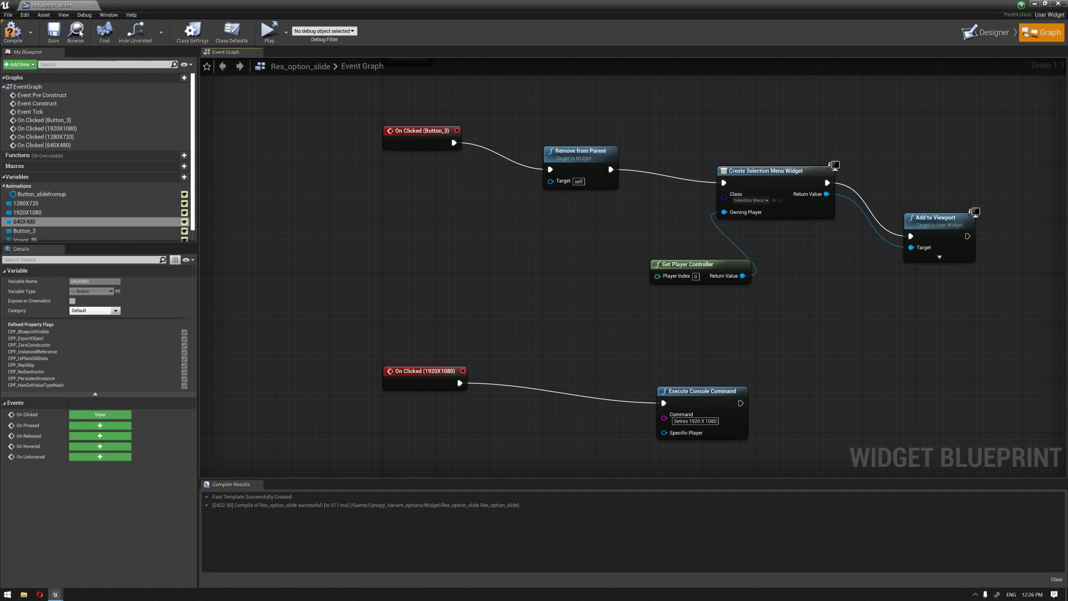
click(12, 31)
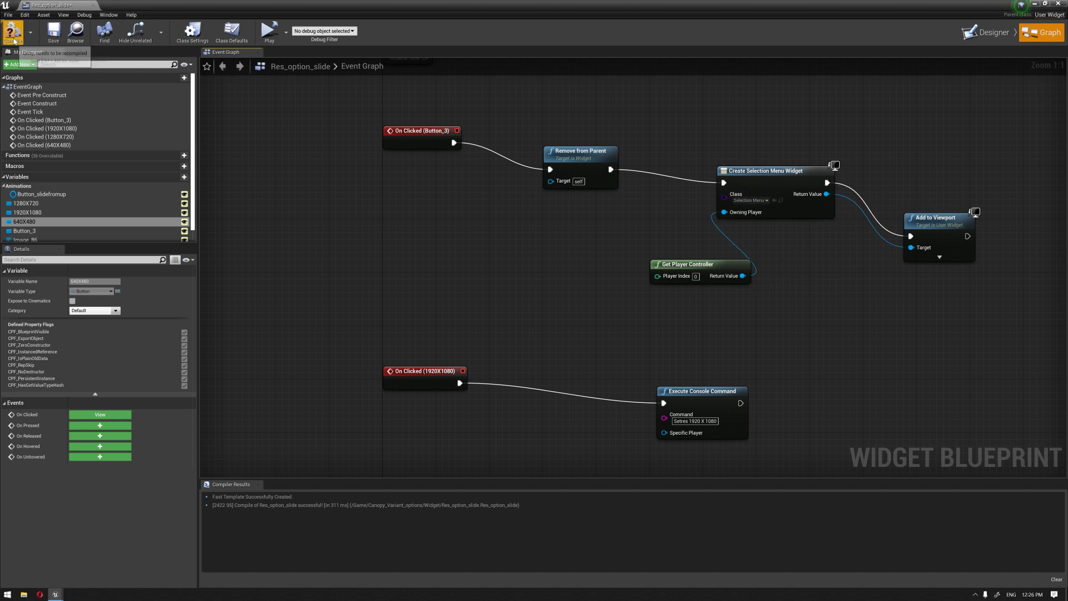
click(1057, 5)
Save the widget, play, and test 1920 X 1080, 1280 X 720 and 640 X 480 in the game.
click(590, 38)
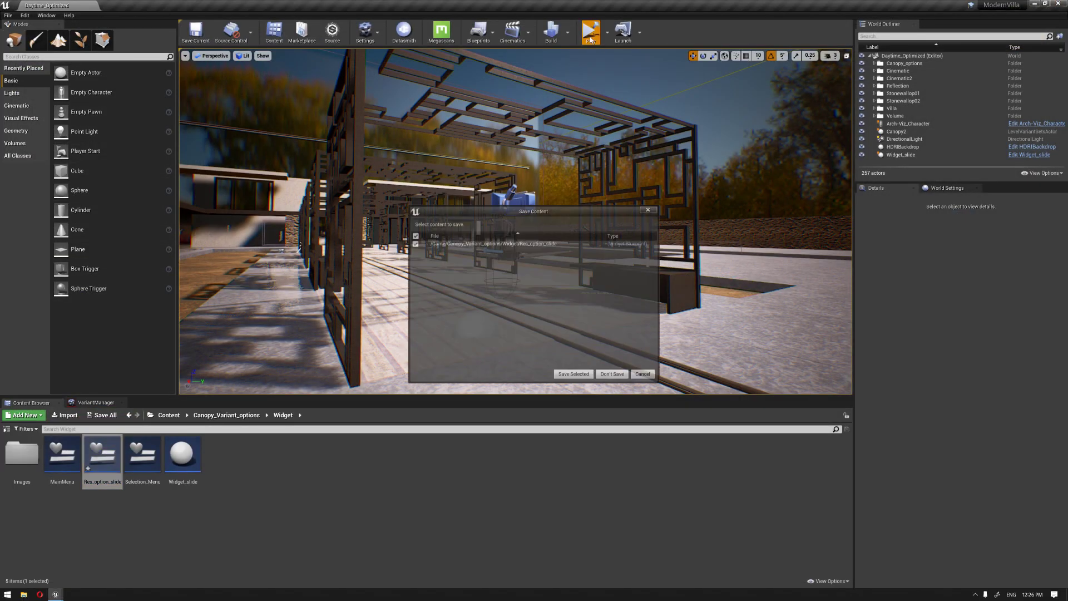
click(574, 374)
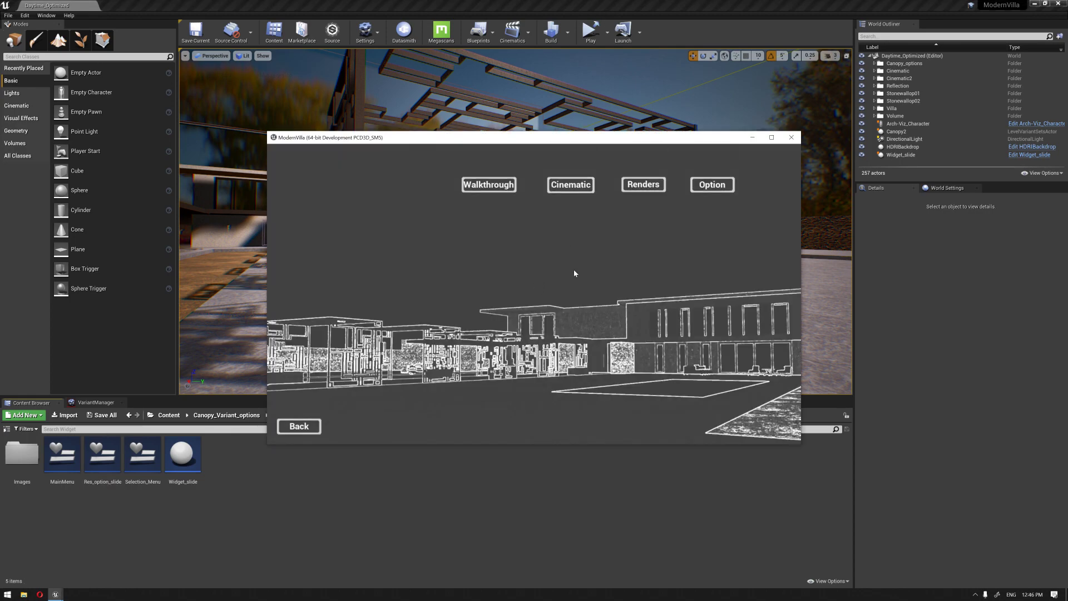
click(712, 185)
click(578, 210)
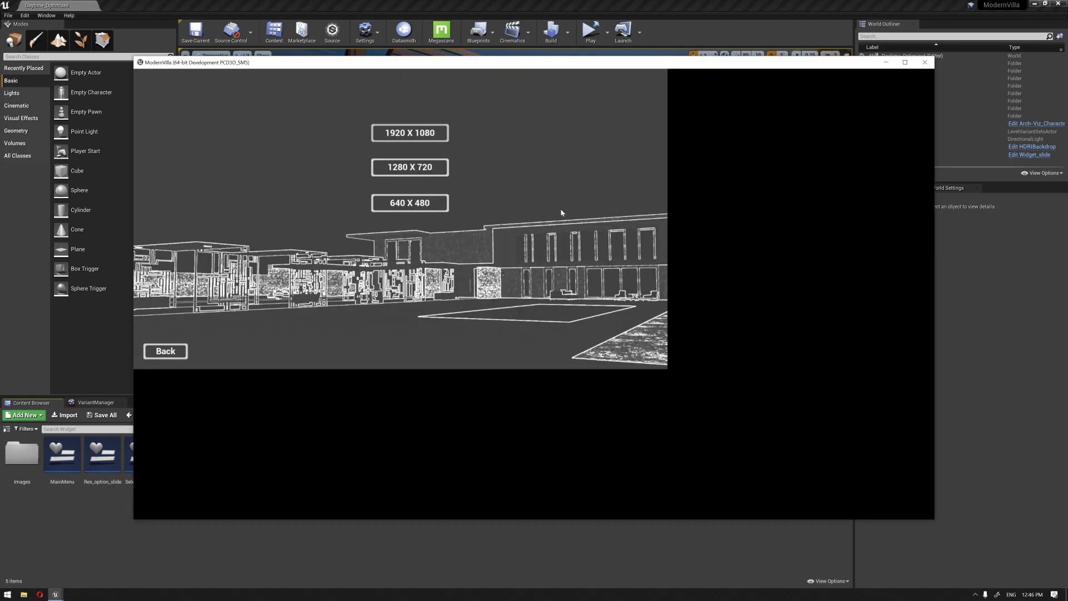
click(570, 218)
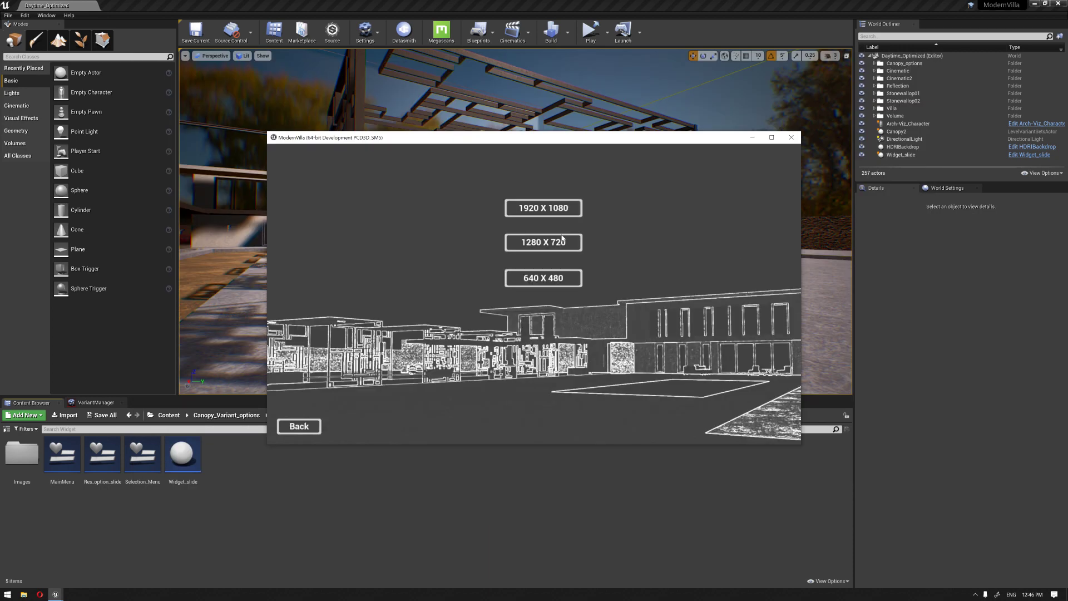
click(553, 283)
click(578, 233)
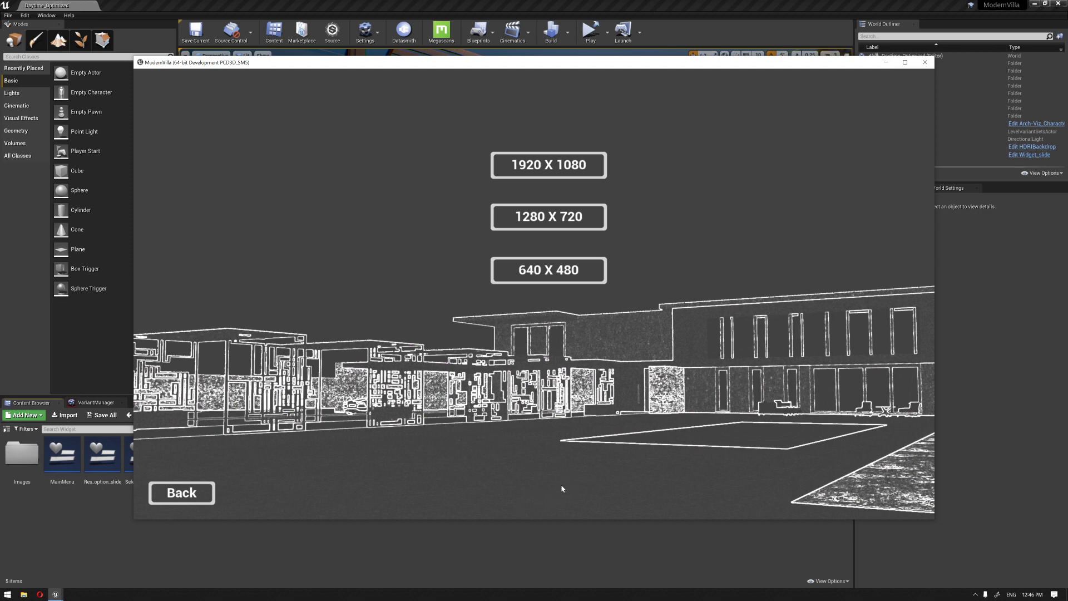
click(928, 67)
In Res_option_slide, copy and paste the Back button and move the copy to bottom centre.
click(107, 456)
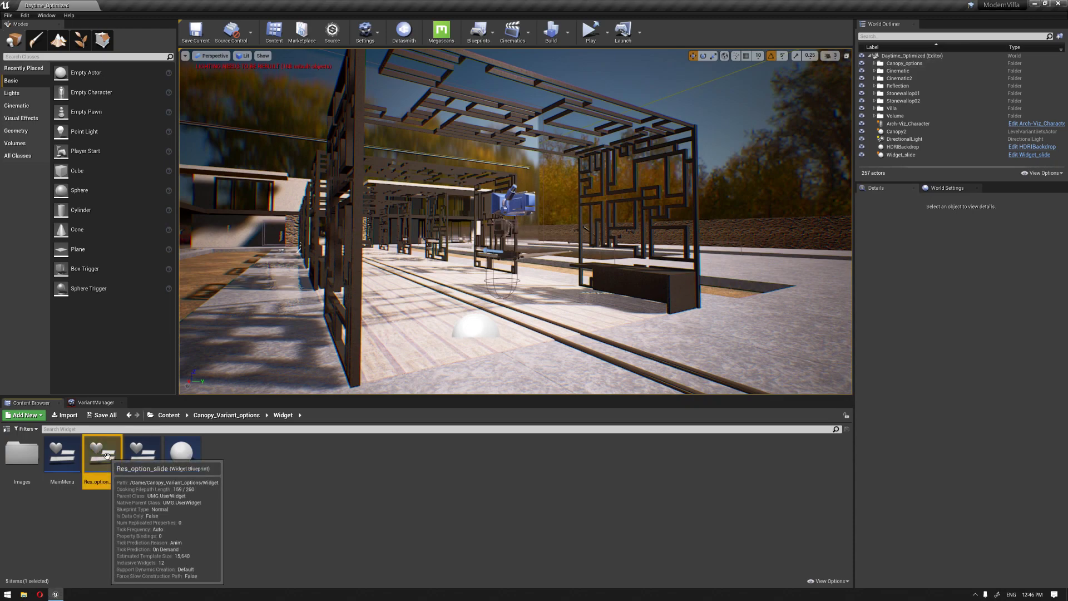
double_click(107, 456)
click(289, 382)
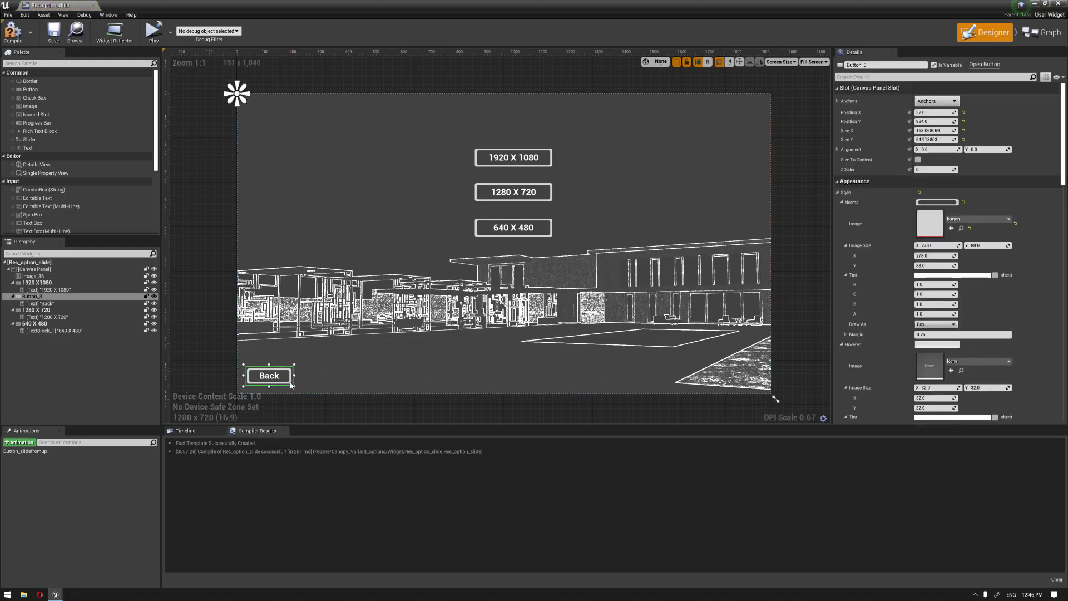
right_click(291, 385)
click(448, 359)
right_click(448, 359)
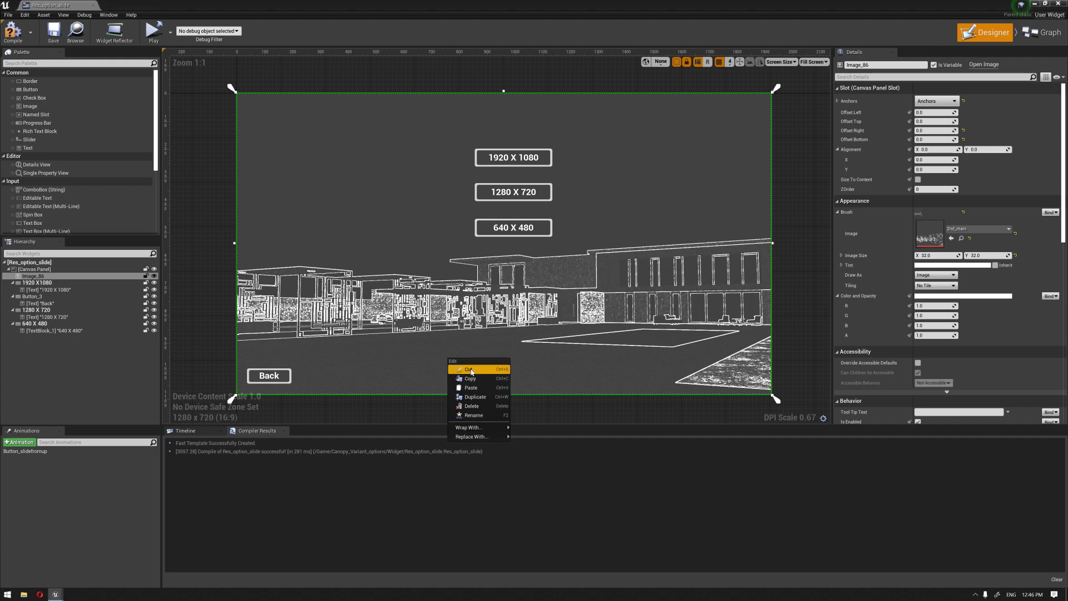
click(470, 387)
drag(472, 384, 549, 377)
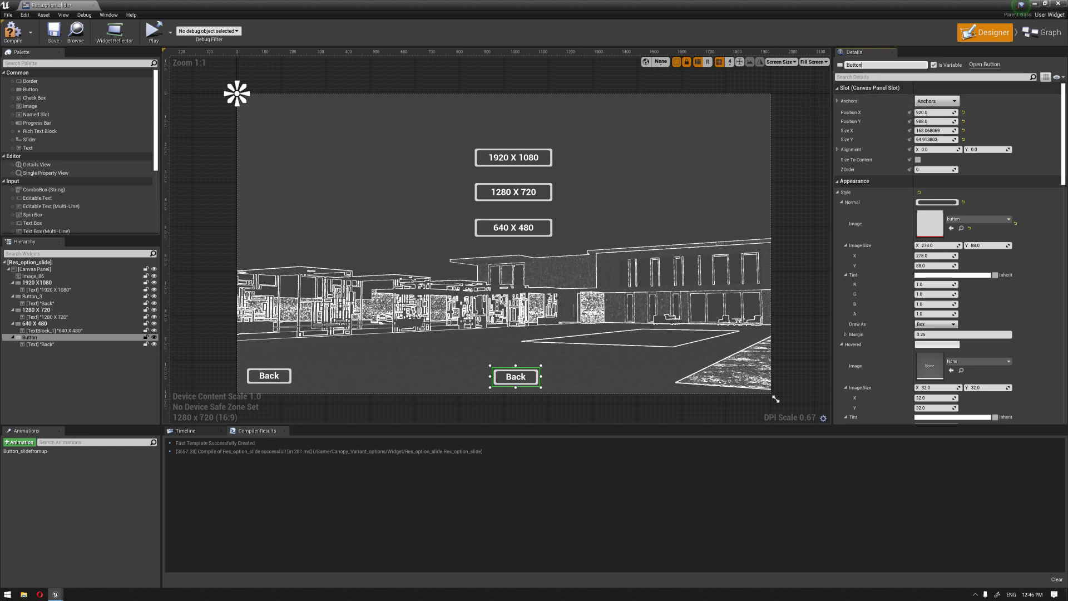
Rename the copied button to Quit and set its label text to Quit.
text(Qui)
key(Return)
click(40, 344)
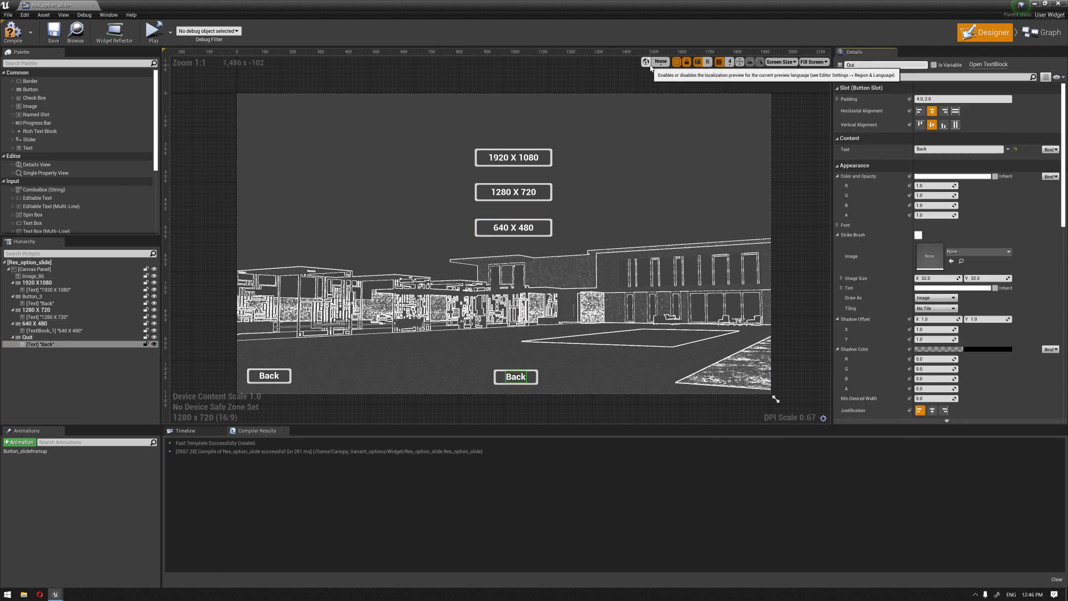
click(976, 150)
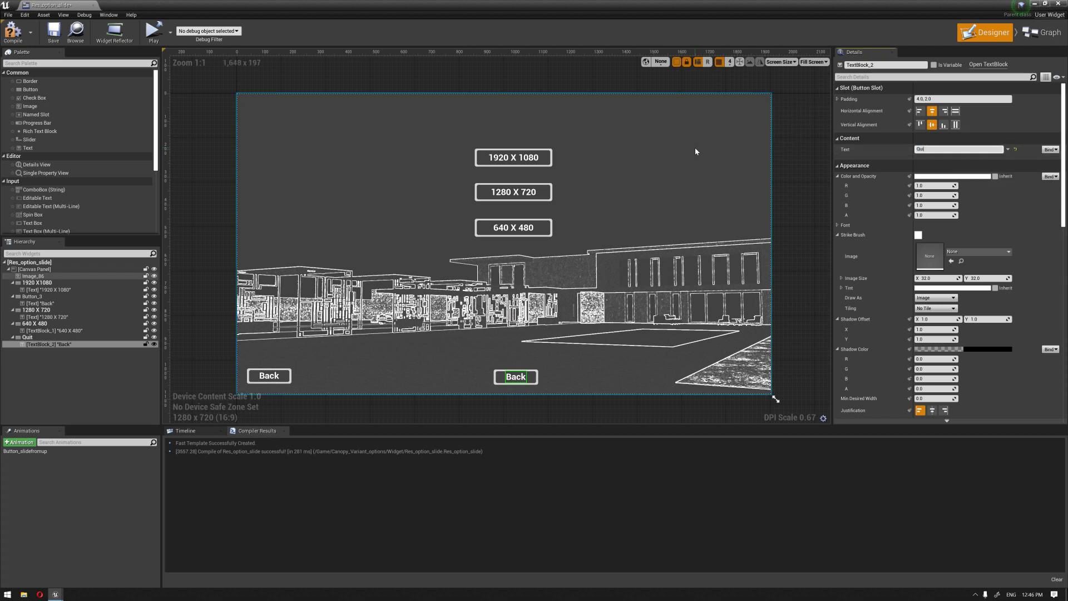
key(Return)
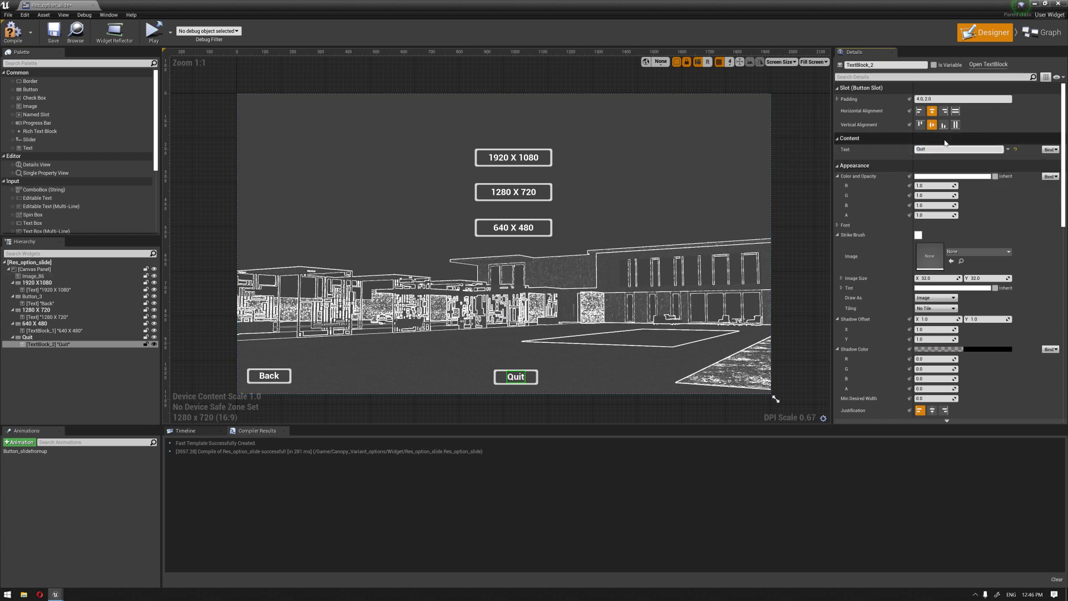
click(795, 272)
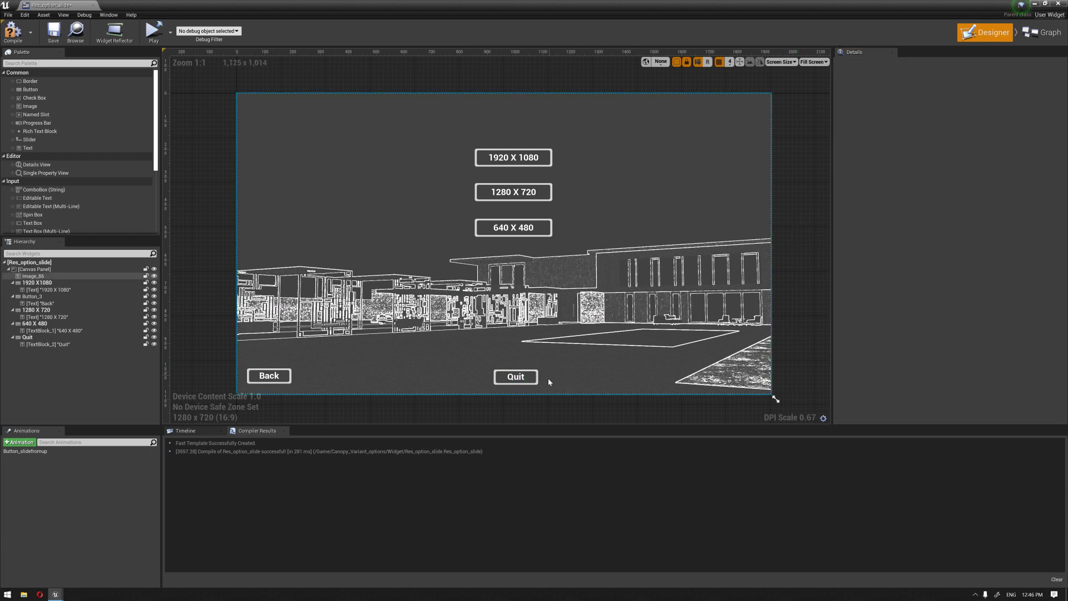
Add an On Clicked event for the Quit button wired to a Quit Game node.
click(533, 388)
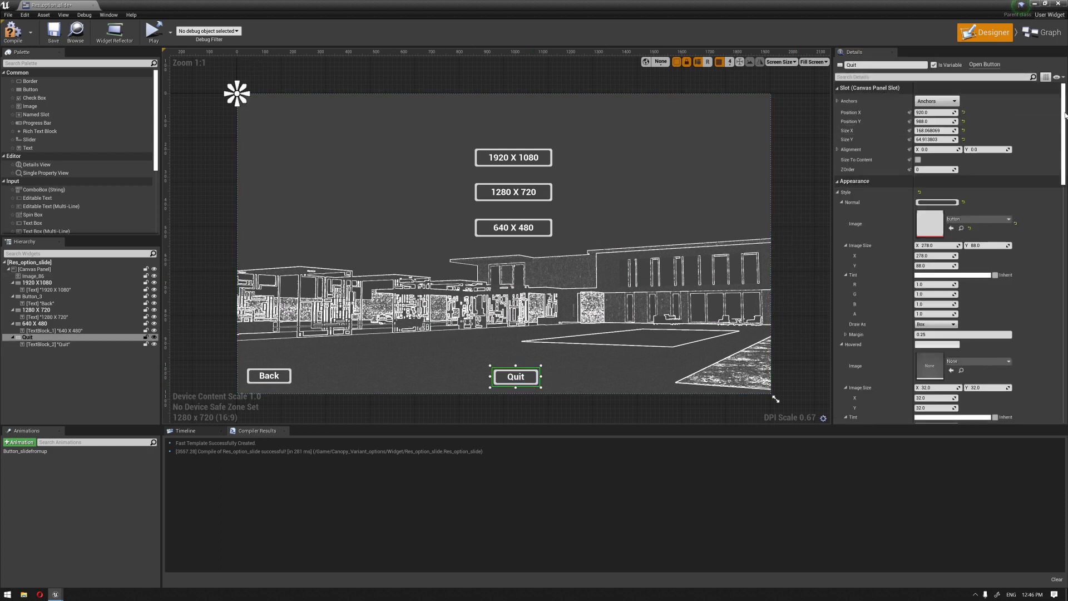
scroll(1058, 246, down, 5)
scroll(1058, 245, down, 5)
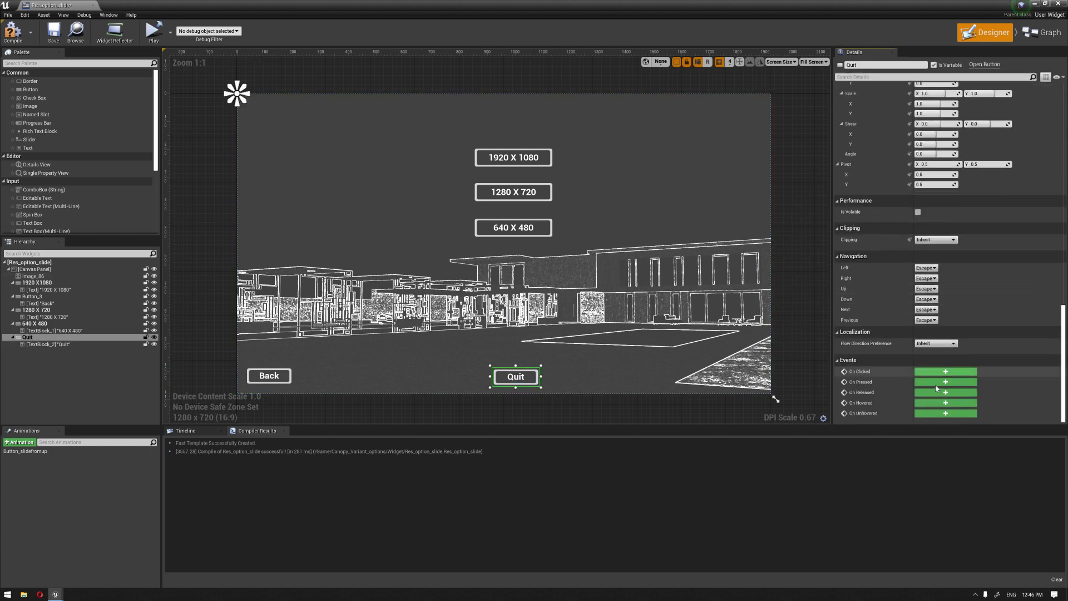
click(945, 371)
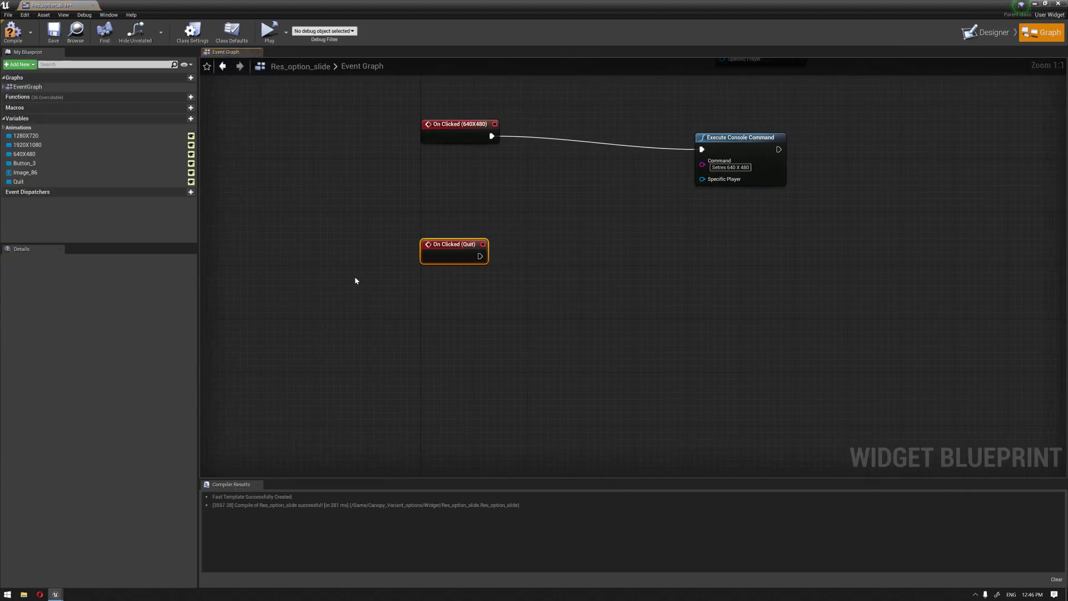
drag(479, 257, 642, 321)
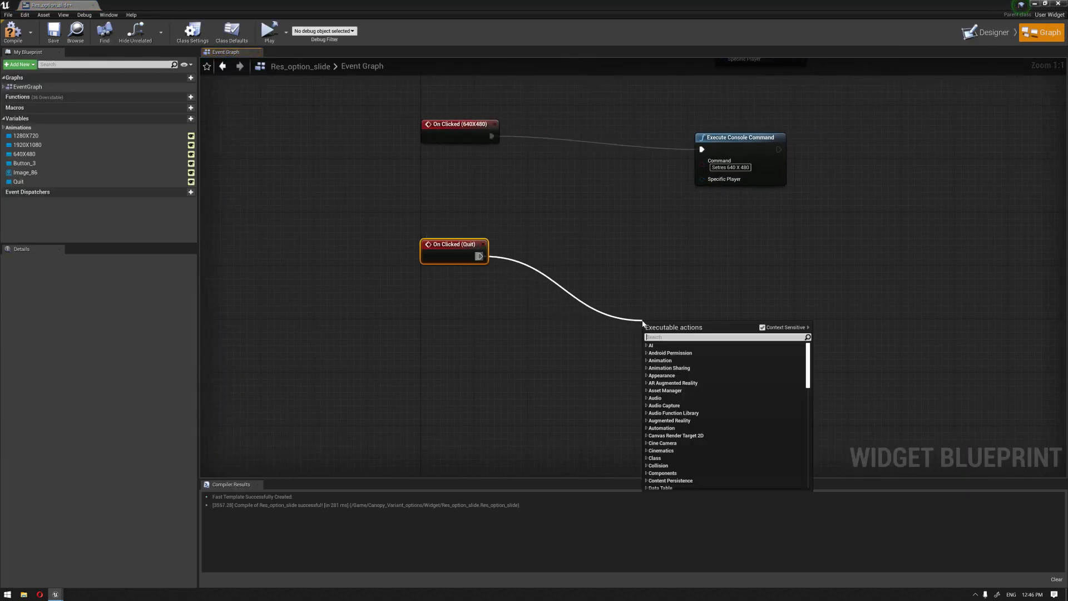
text(quit)
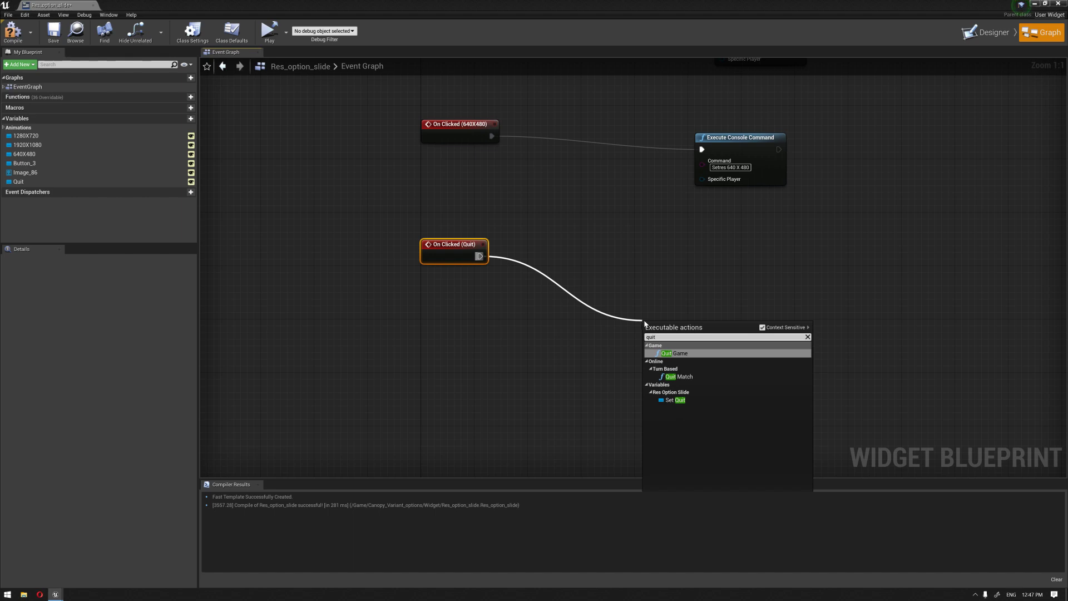
click(675, 353)
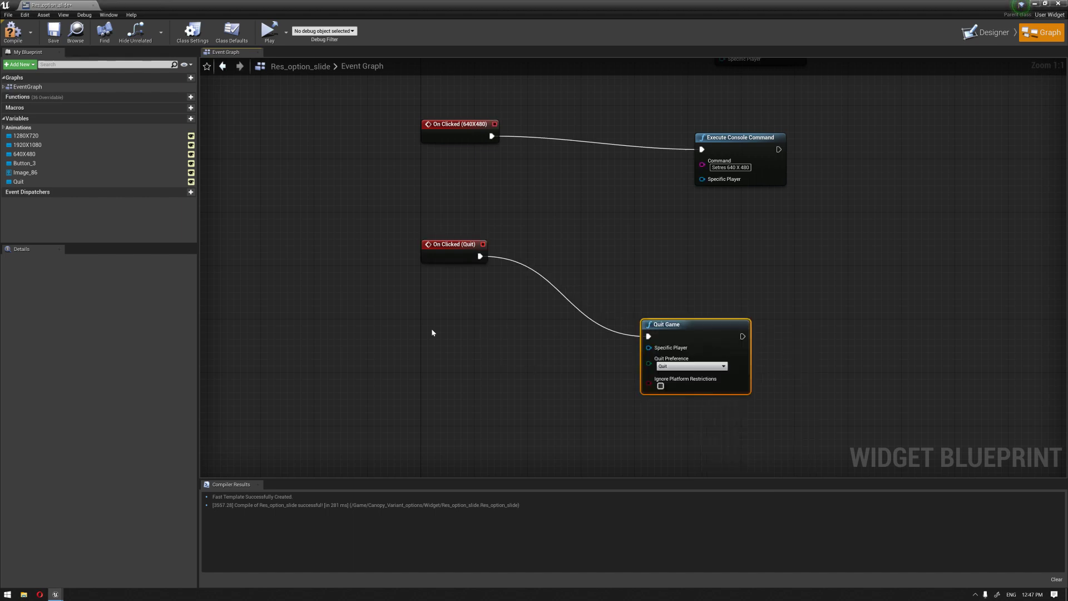
Compile the widget blueprint, close the editor, and start Play.
click(12, 31)
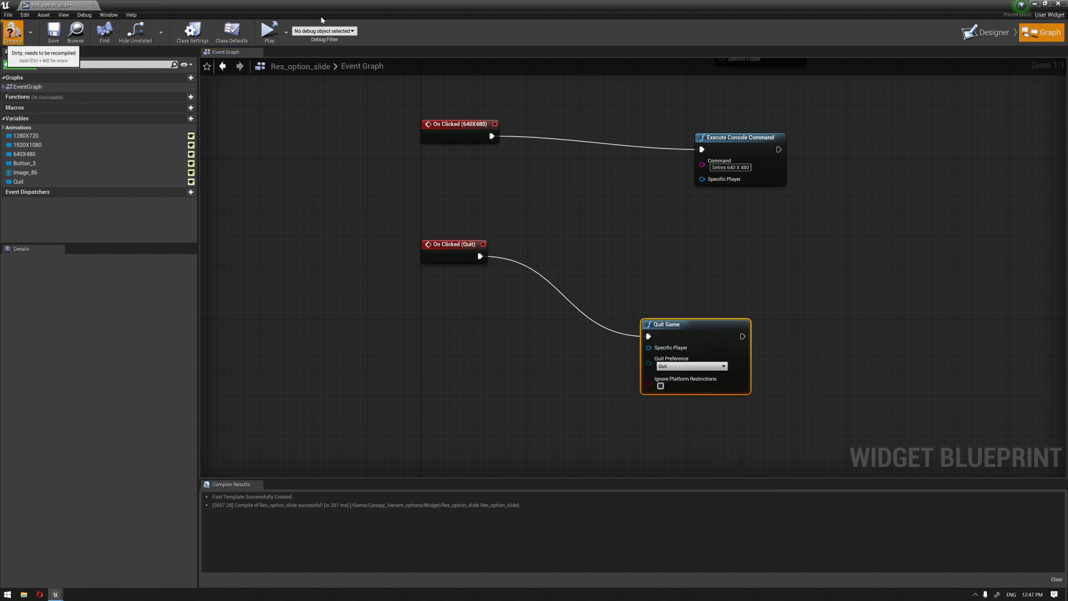
click(1056, 4)
click(590, 31)
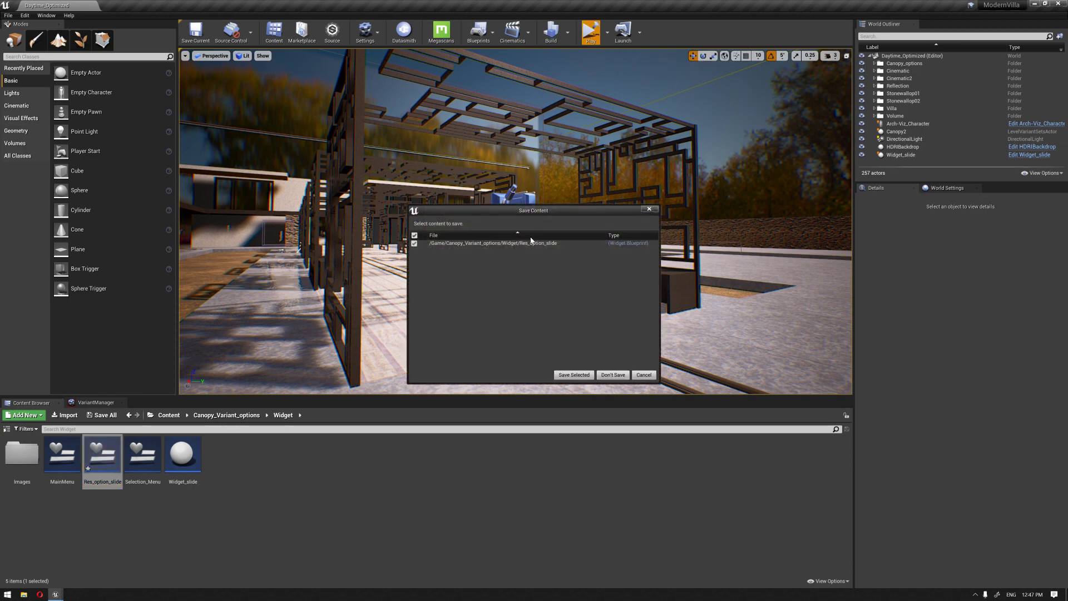
Save Res_option_slide, then in-game pick 1920 X 1080, go Back, reopen Option, and Quit.
click(573, 374)
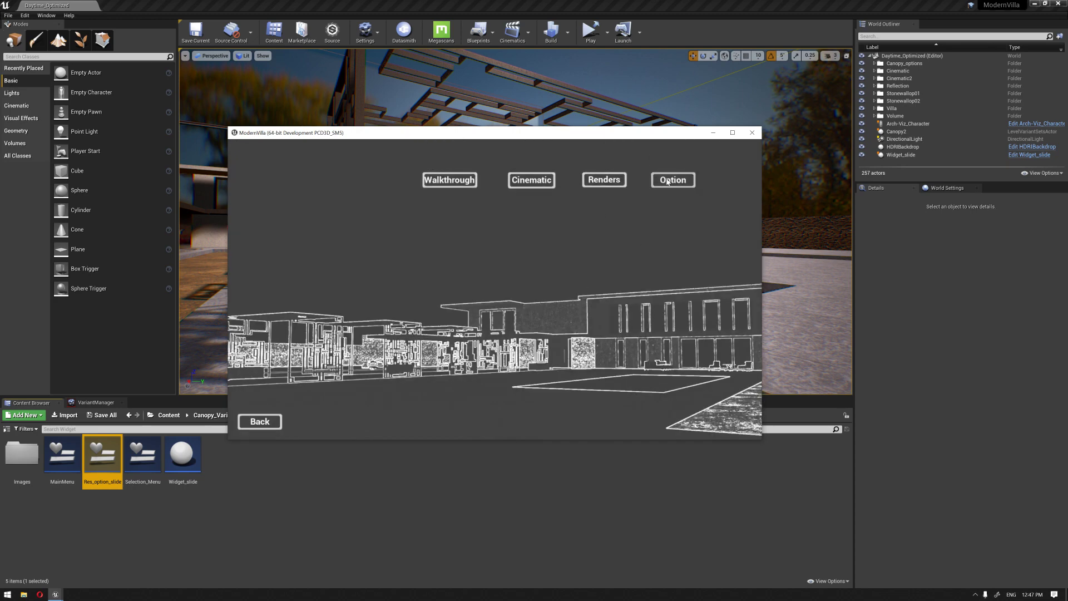
click(667, 181)
click(520, 207)
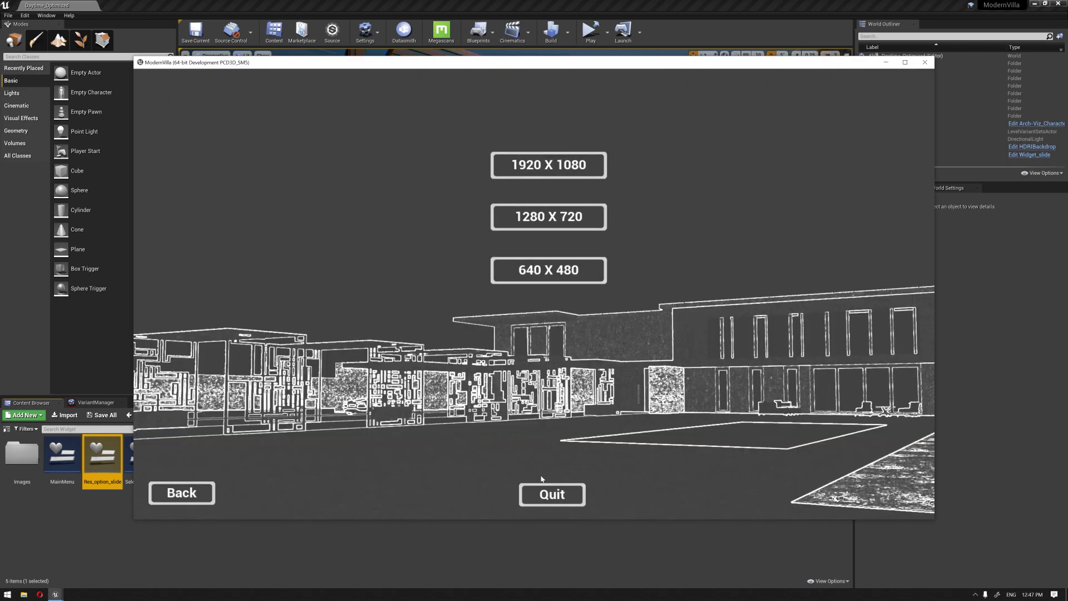
click(198, 489)
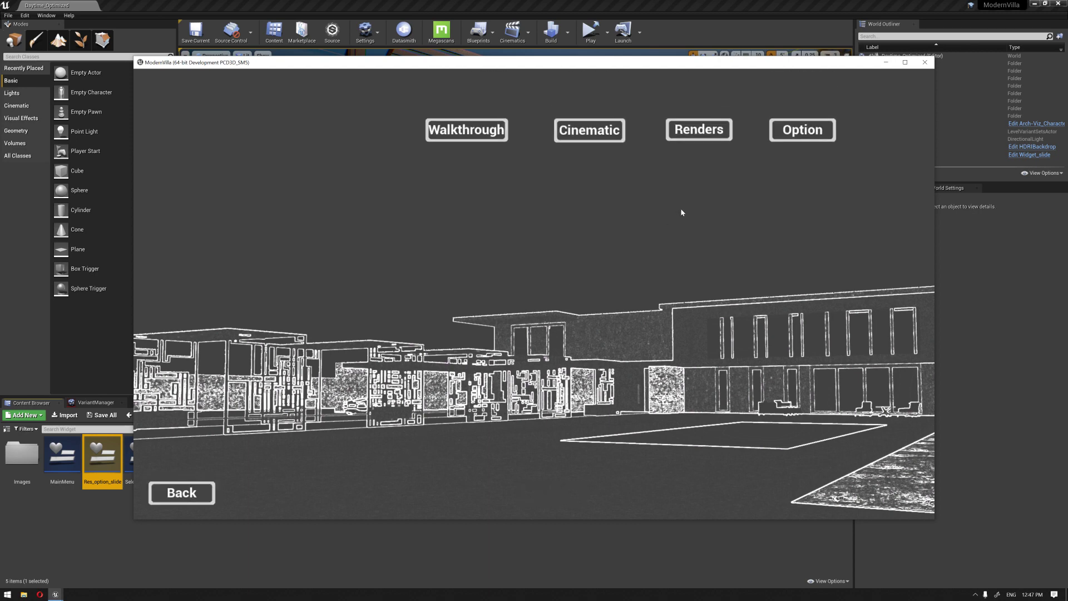
click(795, 136)
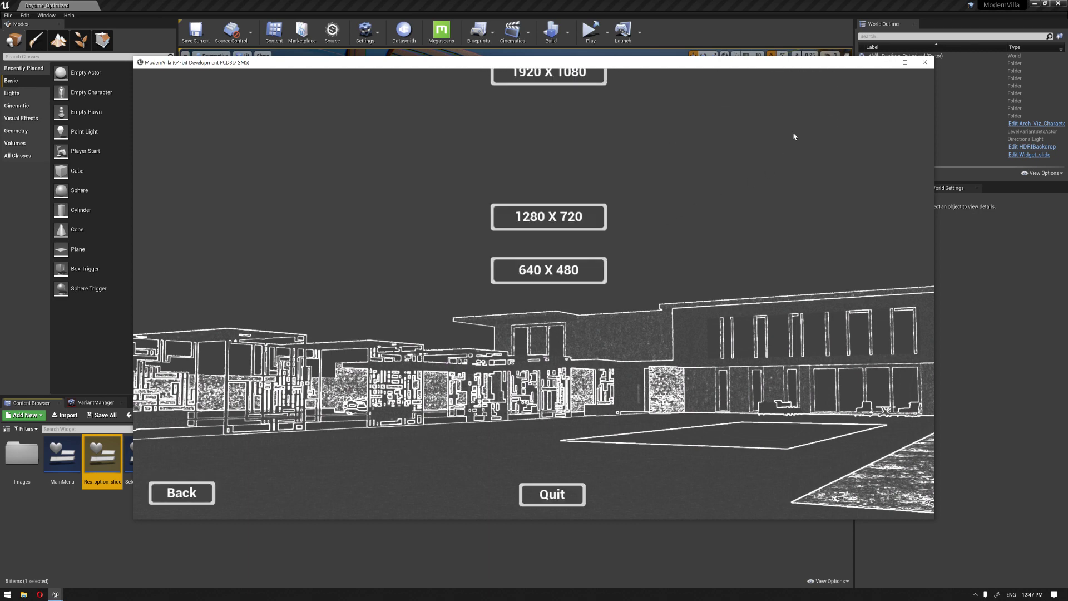
click(550, 492)
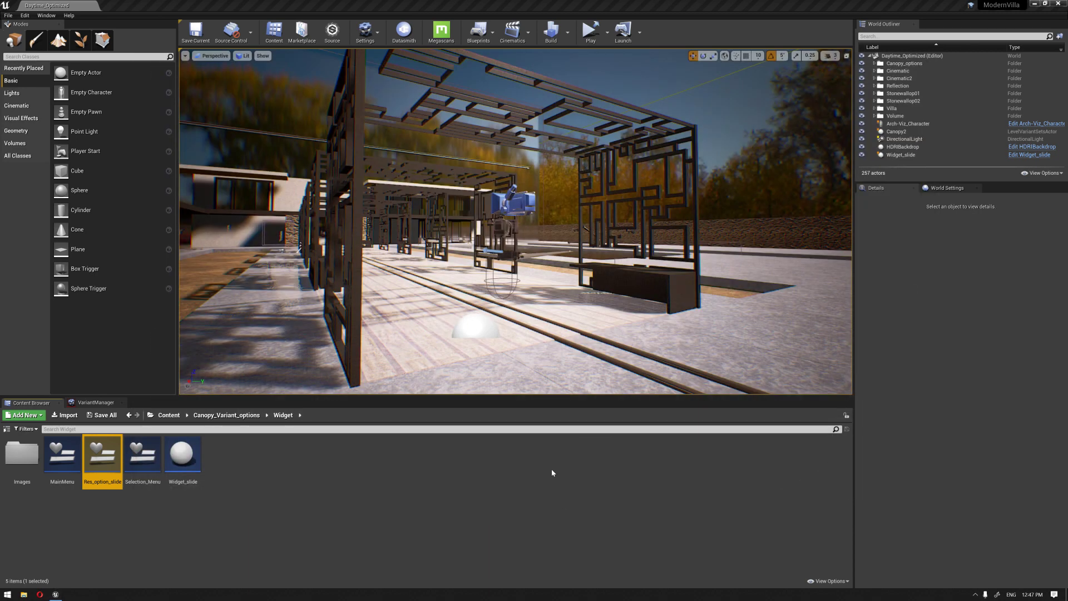
click(451, 501)
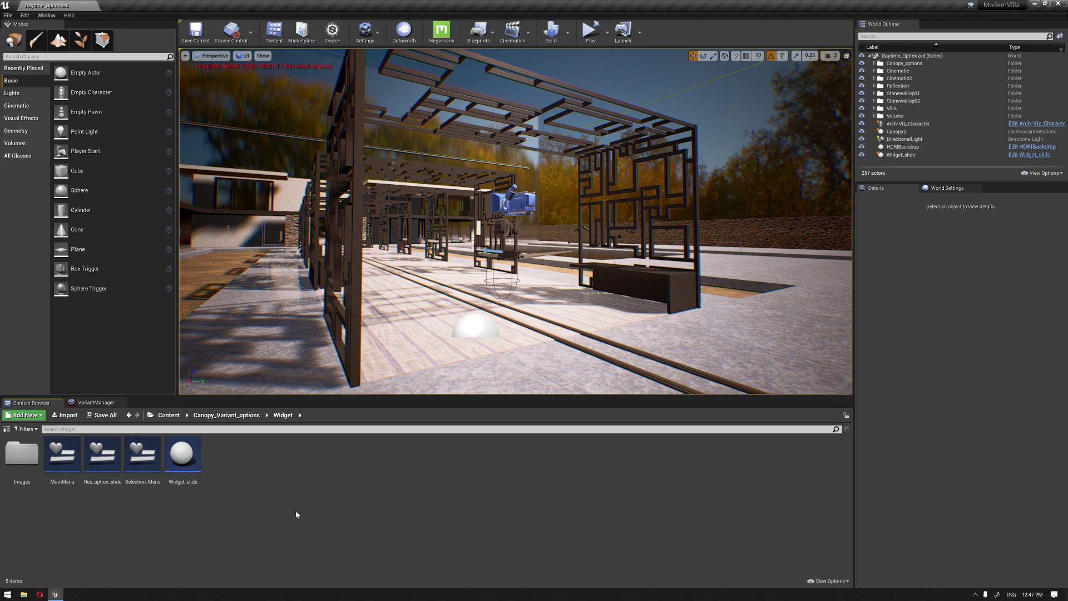
double_click(103, 454)
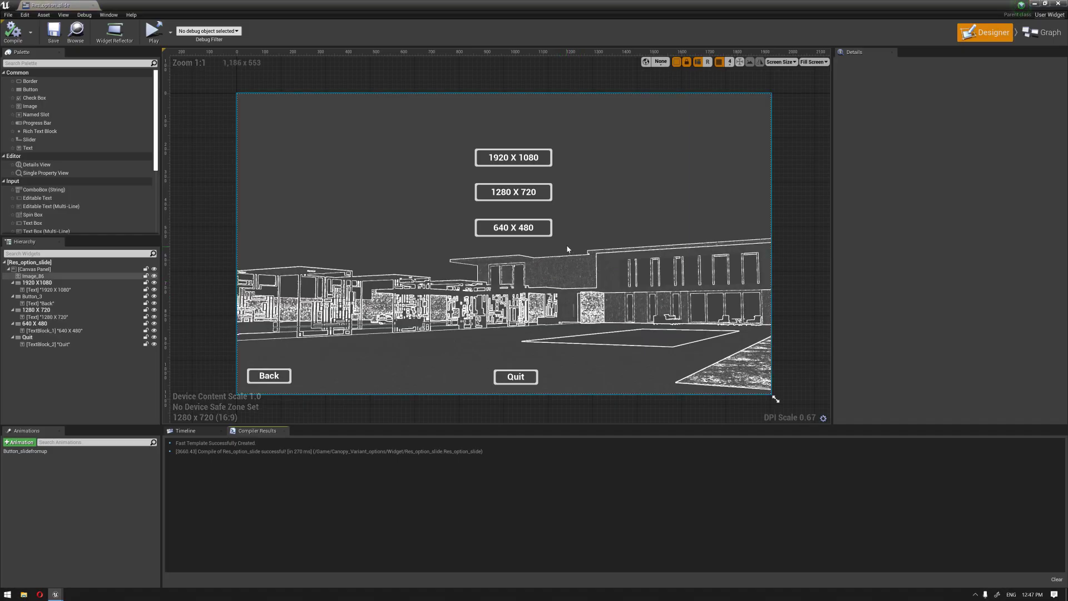
click(1058, 3)
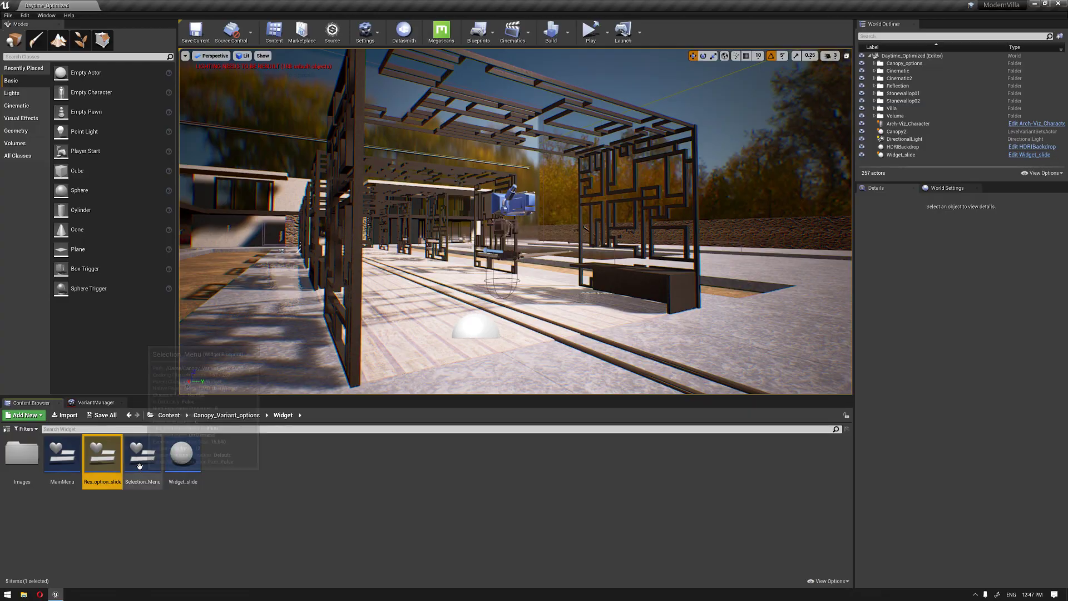
double_click(139, 466)
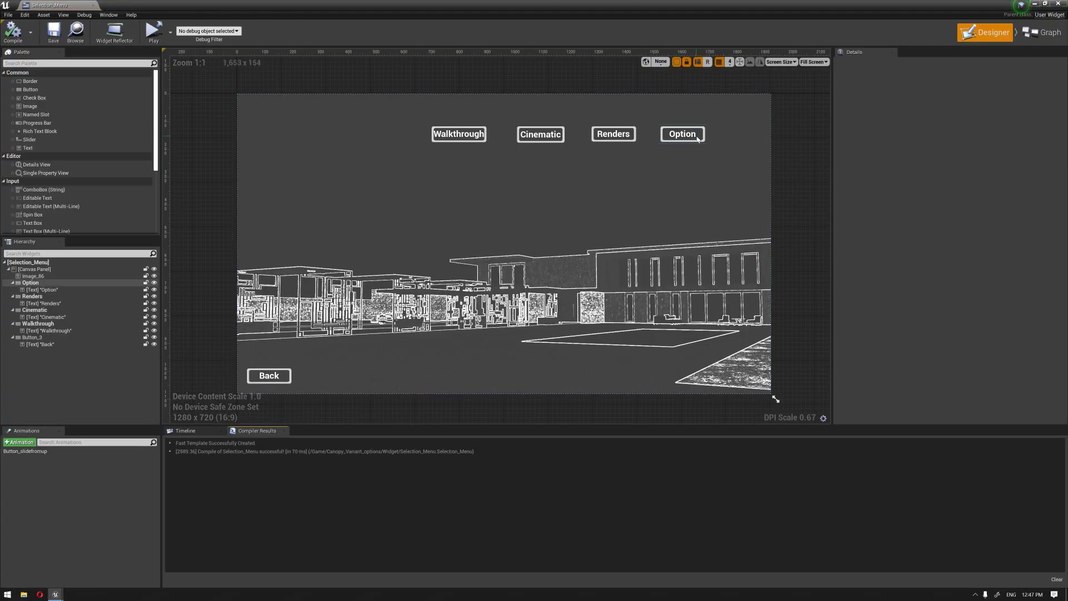
click(632, 179)
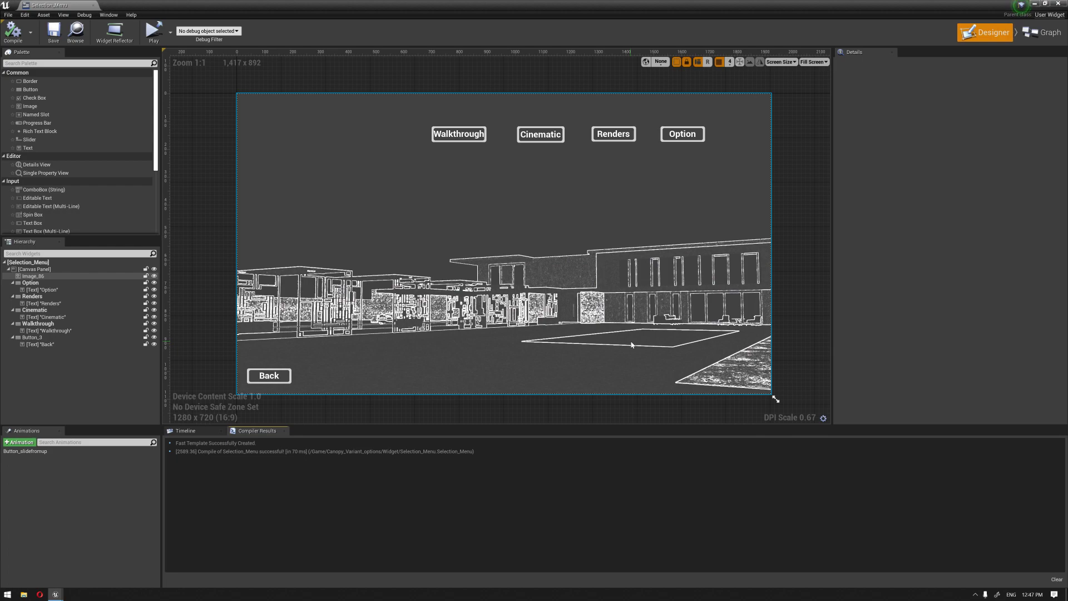
click(1059, 4)
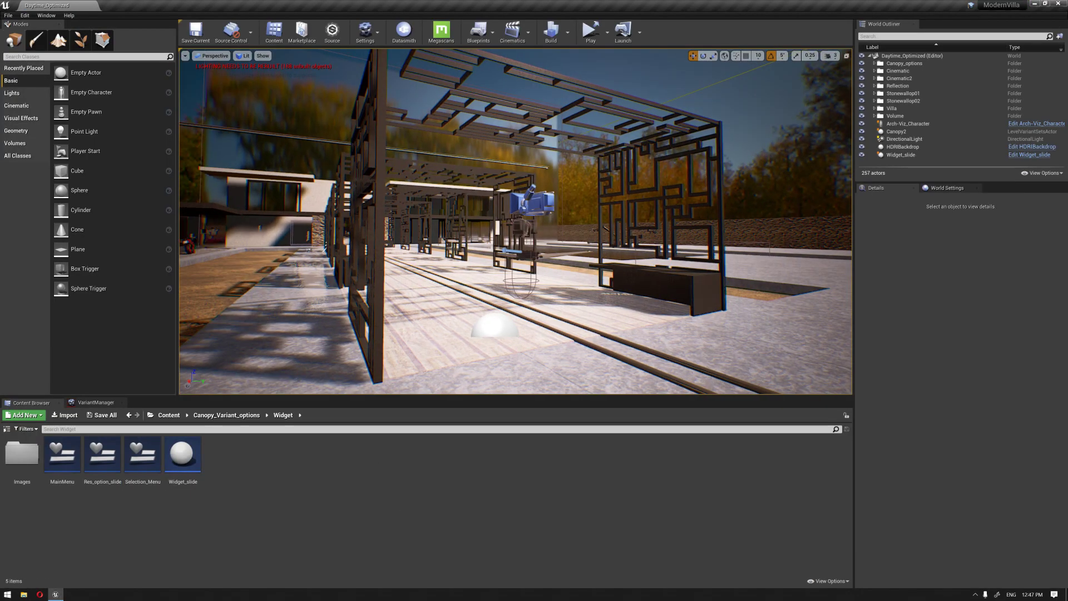